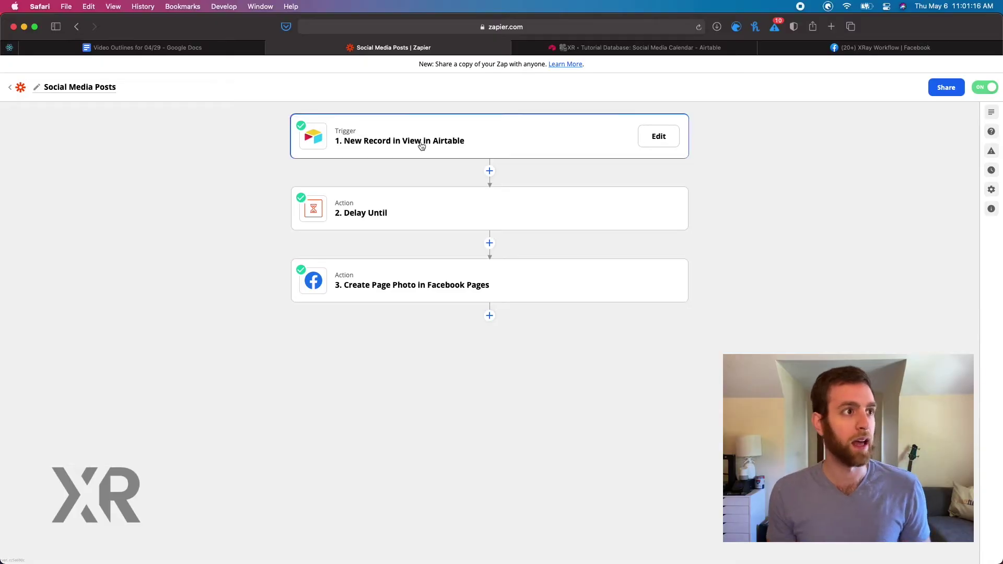
Expand the '1. New Record in View in Airtable' trigger step, then switch to the Airtable base.
{"action": "left_click", "coordinate": [421, 142]}
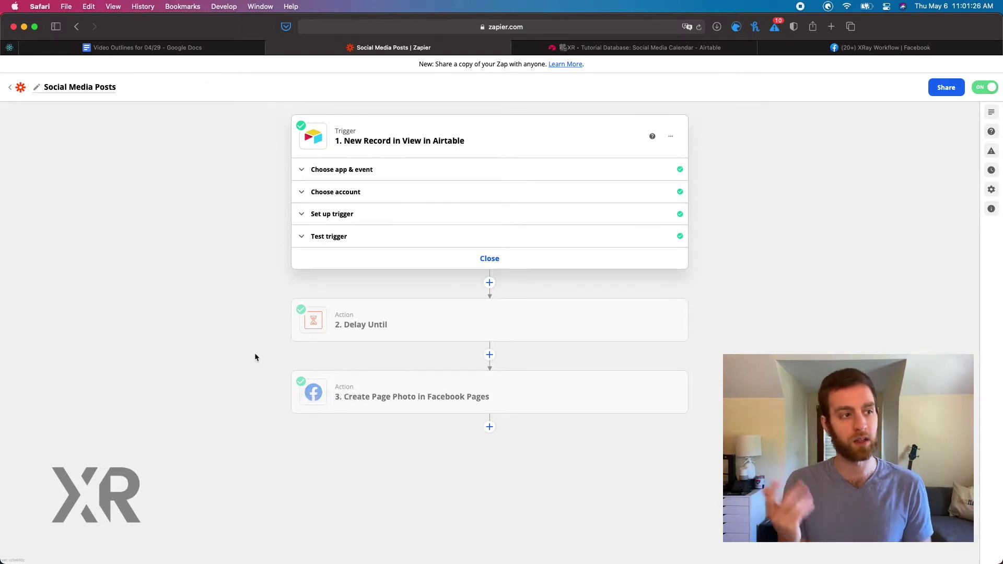
{"action": "left_click", "coordinate": [629, 51]}
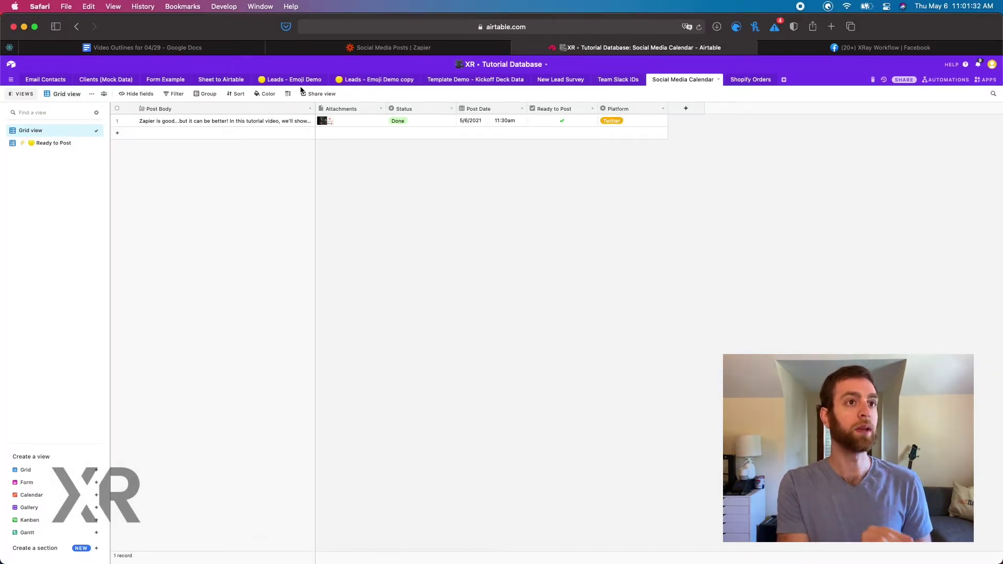
Compare Airtable's Ready to Post and Grid views, then return to the zap and enlarge the page.
{"action": "left_click", "coordinate": [59, 144]}
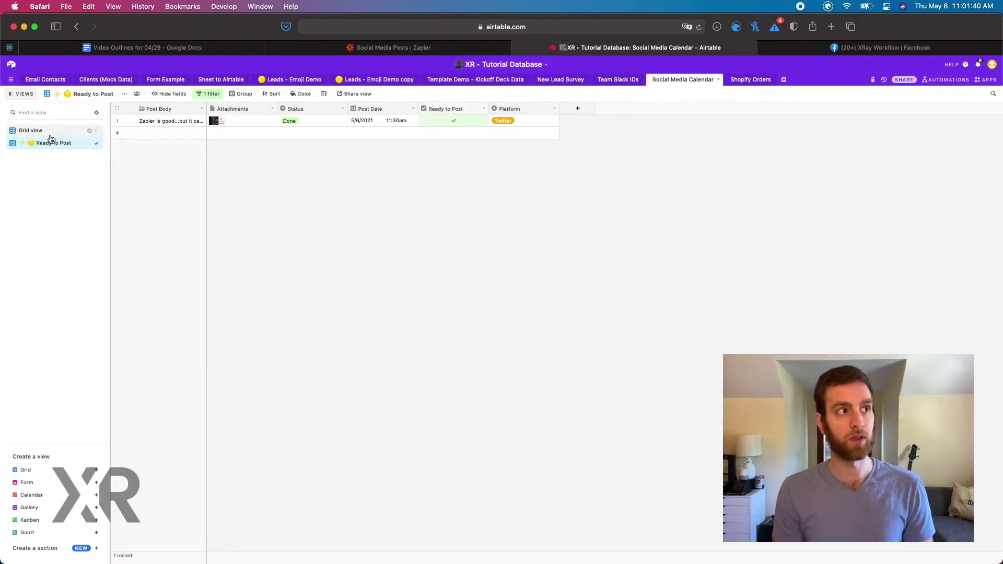
{"action": "left_click", "coordinate": [48, 131]}
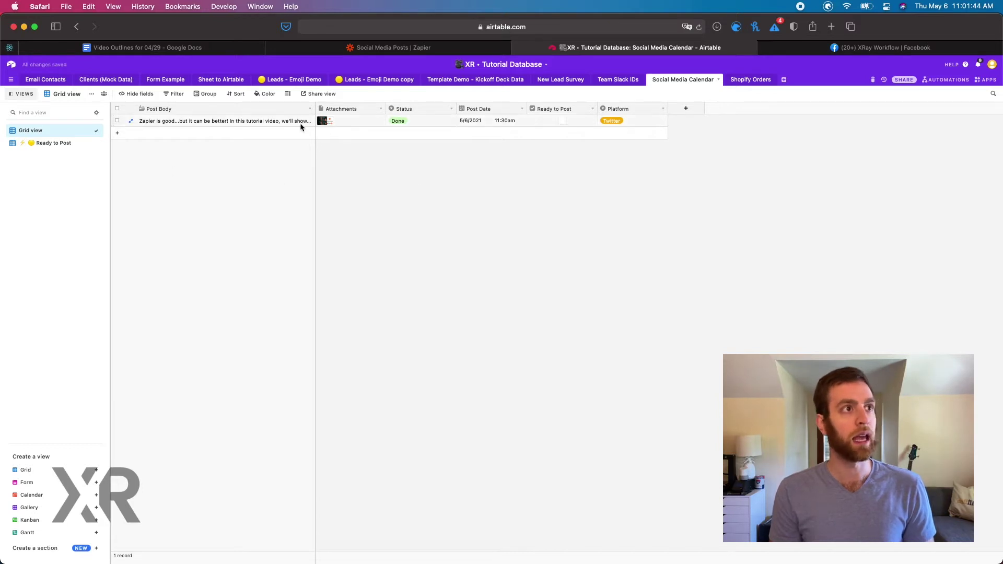
{"action": "left_click", "coordinate": [367, 48]}
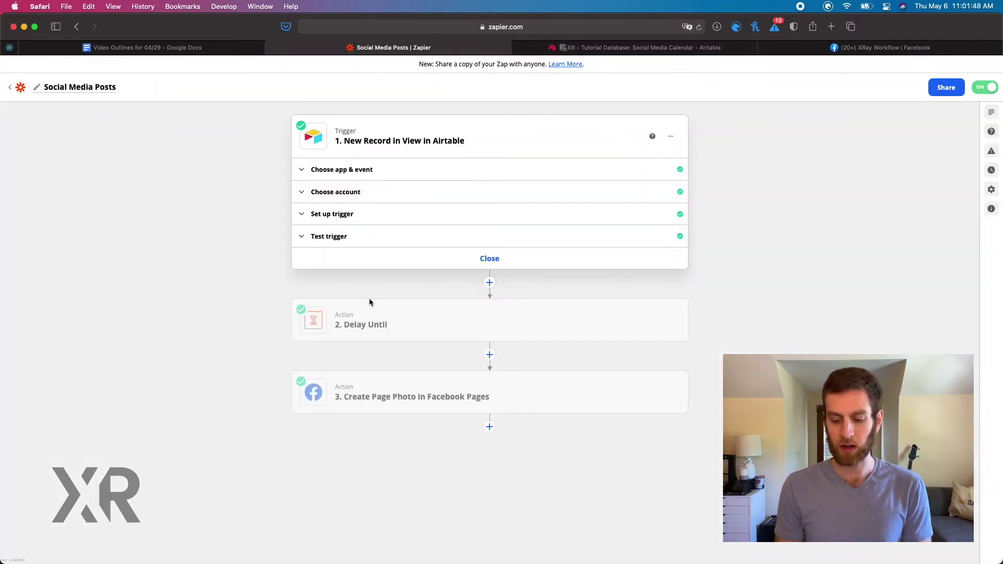
{"action": "key", "text": "super+equal"}
{"action": "key", "text": "super+equal"}
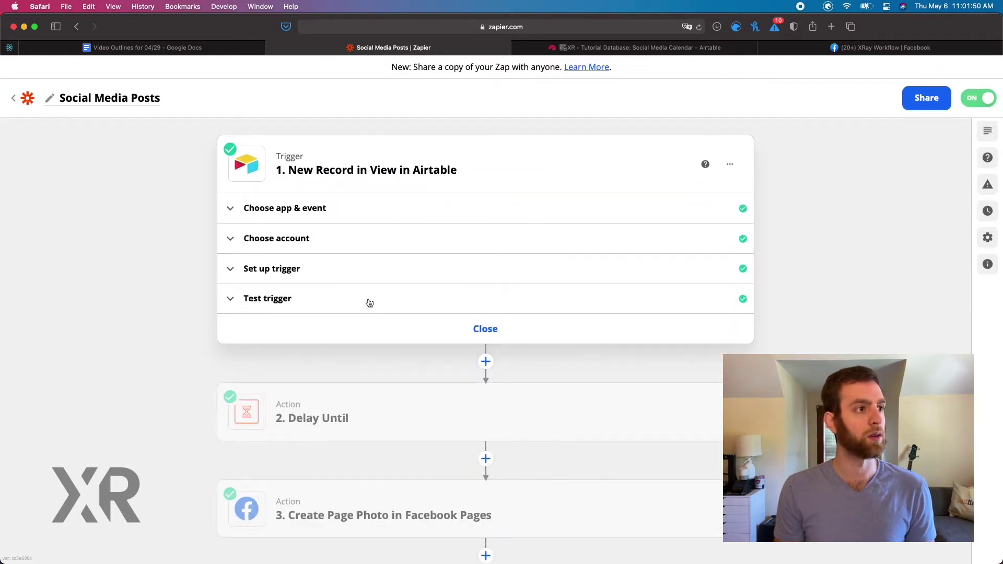
Expand Set up trigger to review base XR • Tutorial Database, table Social Media Calendar, view Ready to Post.
{"action": "left_click", "coordinate": [314, 275]}
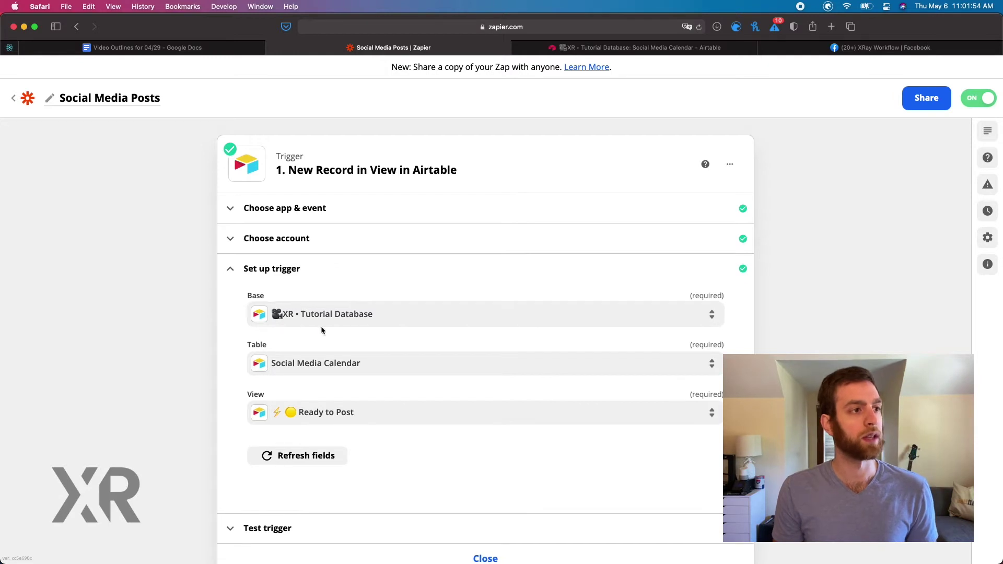
{"action": "scroll", "coordinate": [293, 329], "scroll_direction": "down", "scroll_amount": 3}
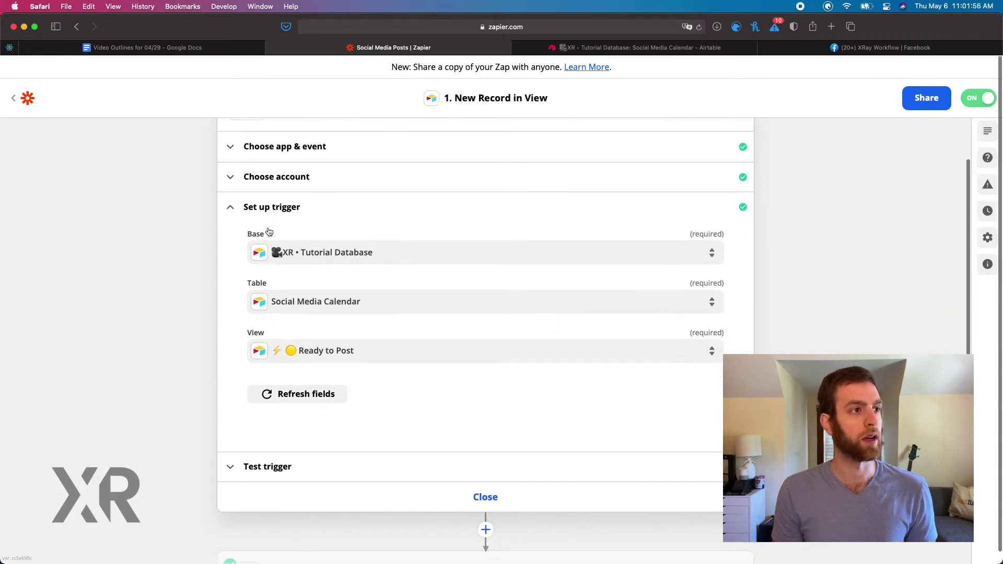
{"action": "scroll", "coordinate": [316, 244], "scroll_direction": "down", "scroll_amount": 3}
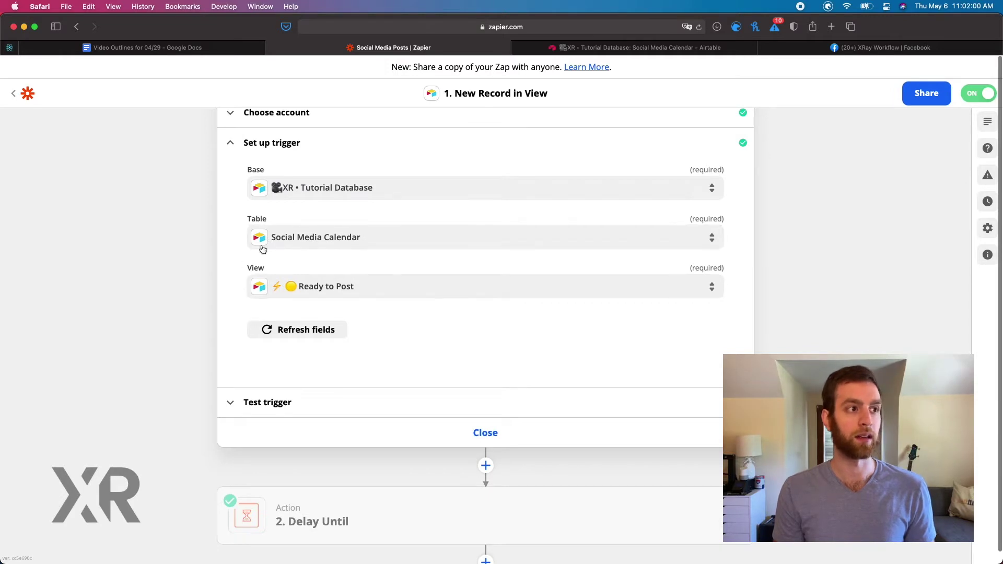
Tick Ready to Post on record 1 in Grid view and confirm it appears in the Ready to Post view.
{"action": "left_click", "coordinate": [627, 53]}
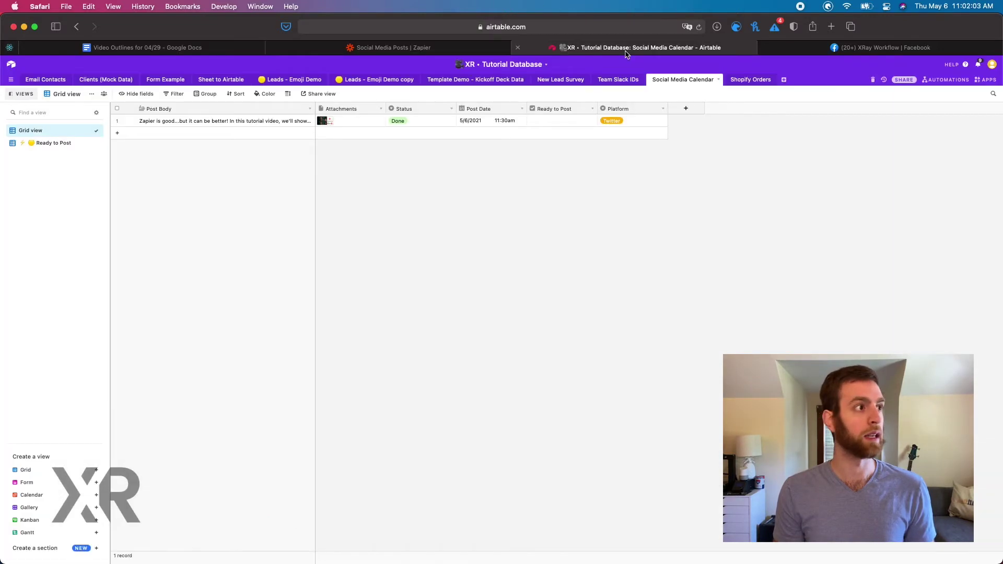
{"action": "left_click", "coordinate": [28, 143]}
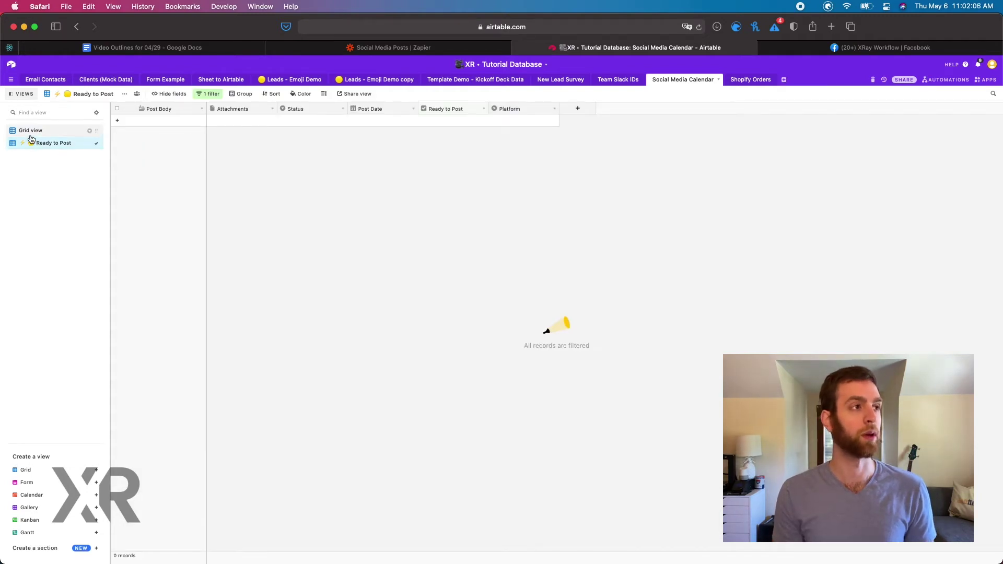
{"action": "left_click", "coordinate": [31, 131]}
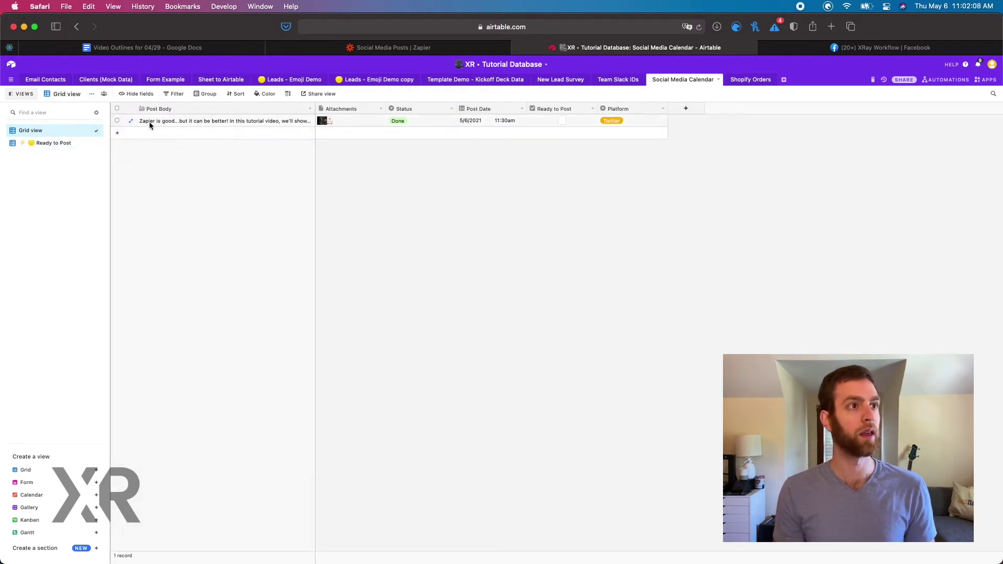
{"action": "left_click", "coordinate": [560, 121]}
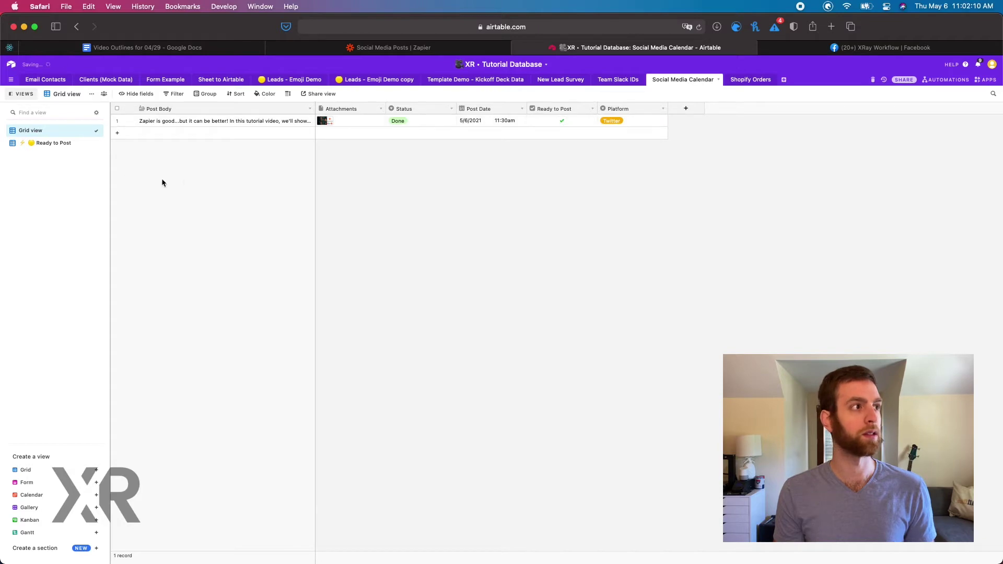
{"action": "left_click", "coordinate": [58, 143]}
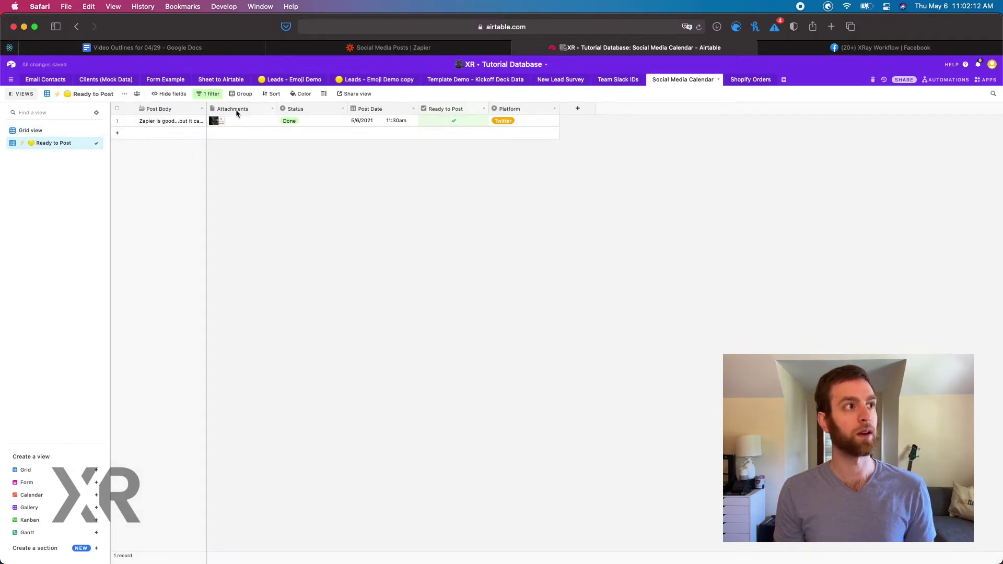
Inspect the Ready to Post view's filter condition and its field options, then return to Zapier.
{"action": "left_click", "coordinate": [206, 93]}
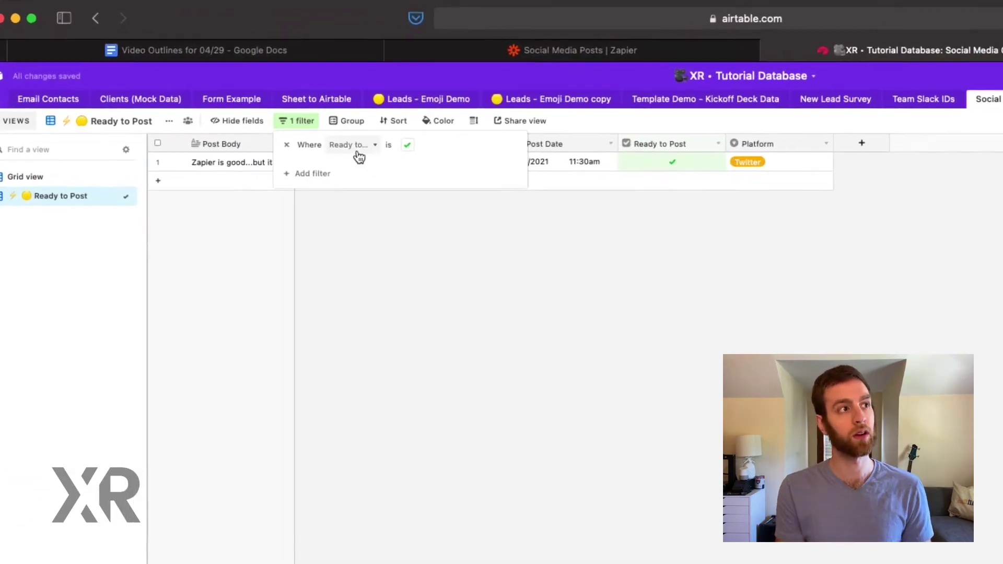
{"action": "left_click", "coordinate": [250, 114]}
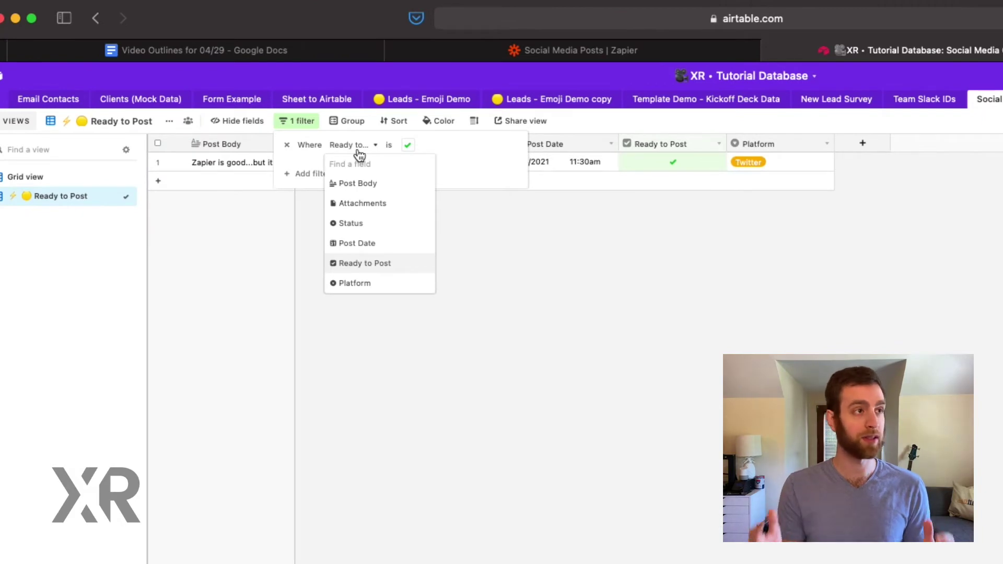
{"action": "left_click", "coordinate": [408, 146]}
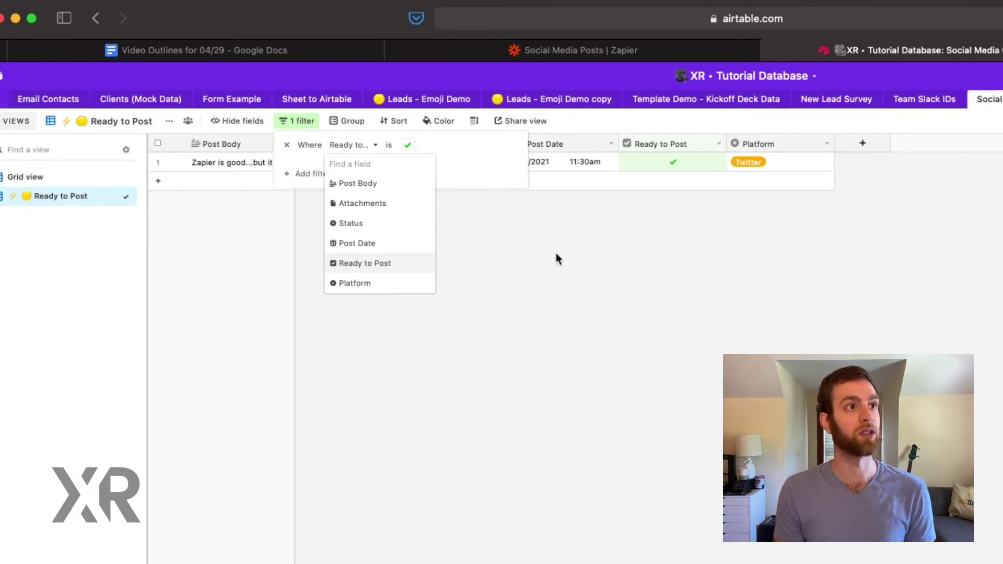
{"action": "left_click", "coordinate": [557, 306]}
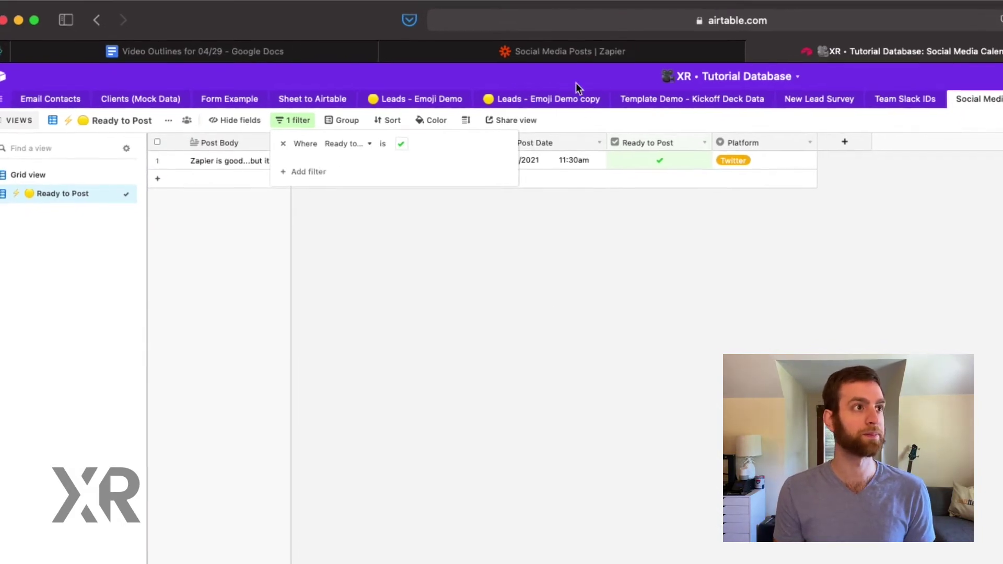
{"action": "left_click", "coordinate": [570, 51]}
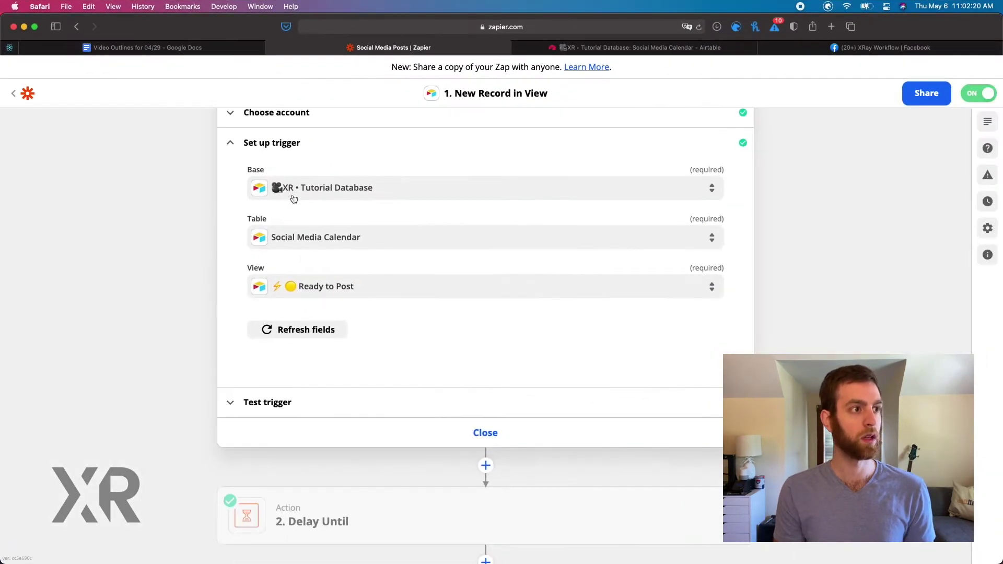
Test the trigger, pull newer Airtable records and choose Record H as the sample.
{"action": "left_click", "coordinate": [335, 400]}
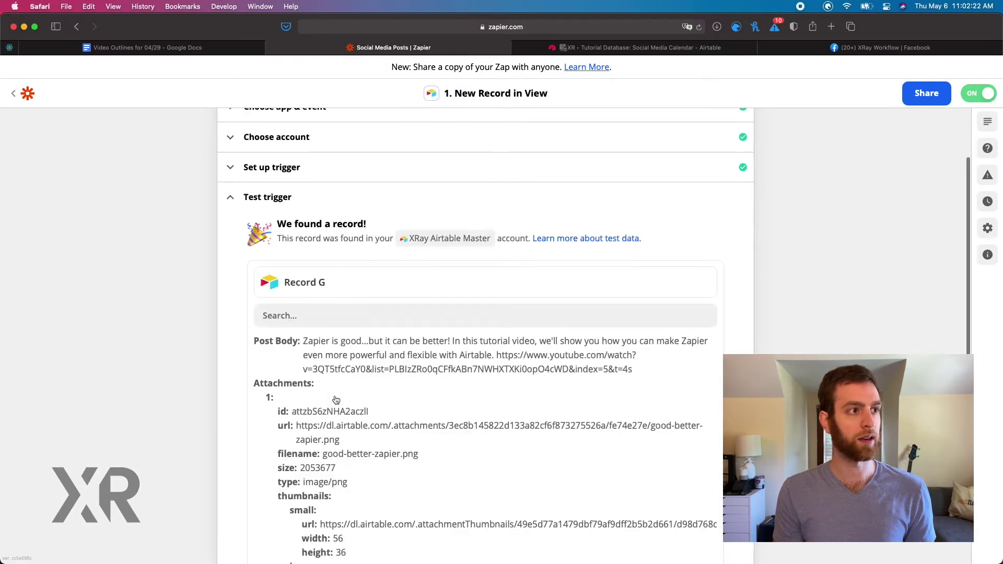
{"action": "scroll", "coordinate": [336, 399], "scroll_direction": "down", "scroll_amount": 3}
{"action": "scroll", "coordinate": [336, 400], "scroll_direction": "up", "scroll_amount": 5}
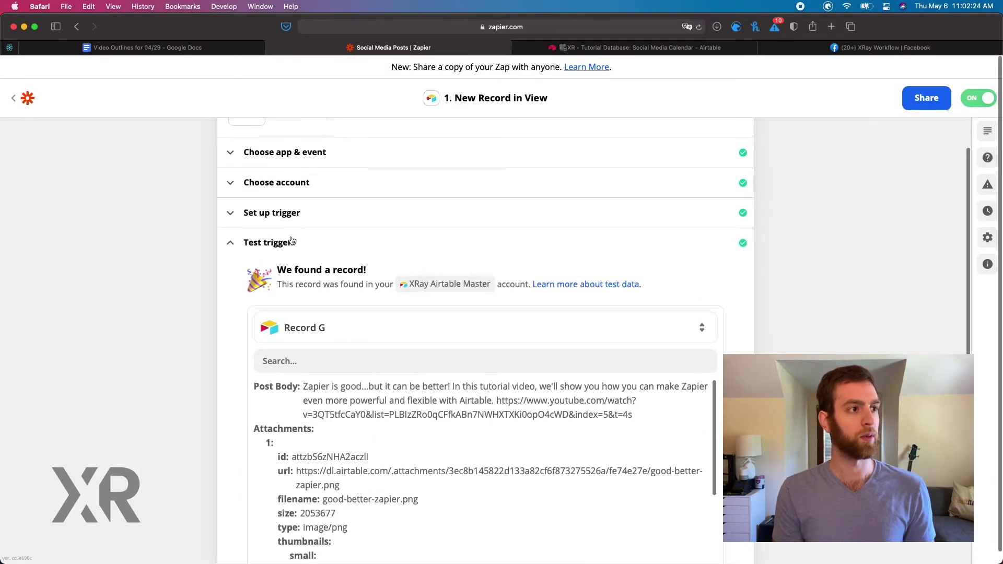
{"action": "left_click", "coordinate": [323, 330]}
{"action": "scroll", "coordinate": [176, 361], "scroll_direction": "down", "scroll_amount": 5}
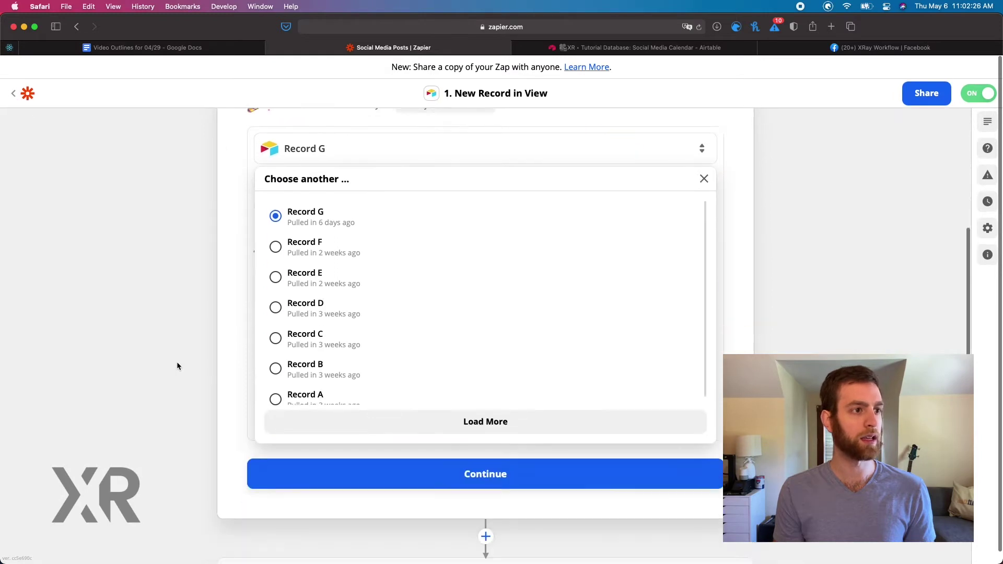
{"action": "left_click", "coordinate": [371, 375]}
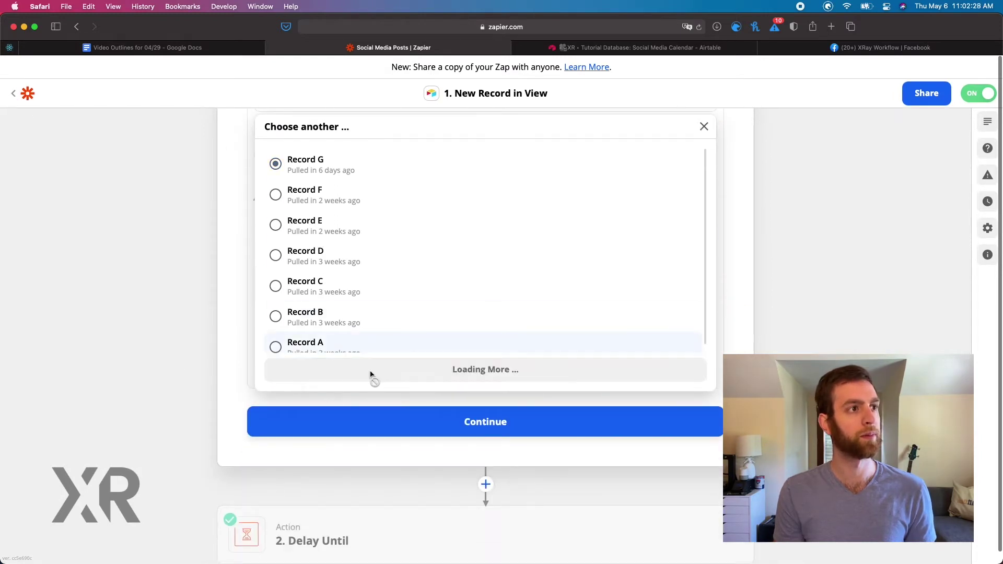
{"action": "left_click", "coordinate": [300, 166]}
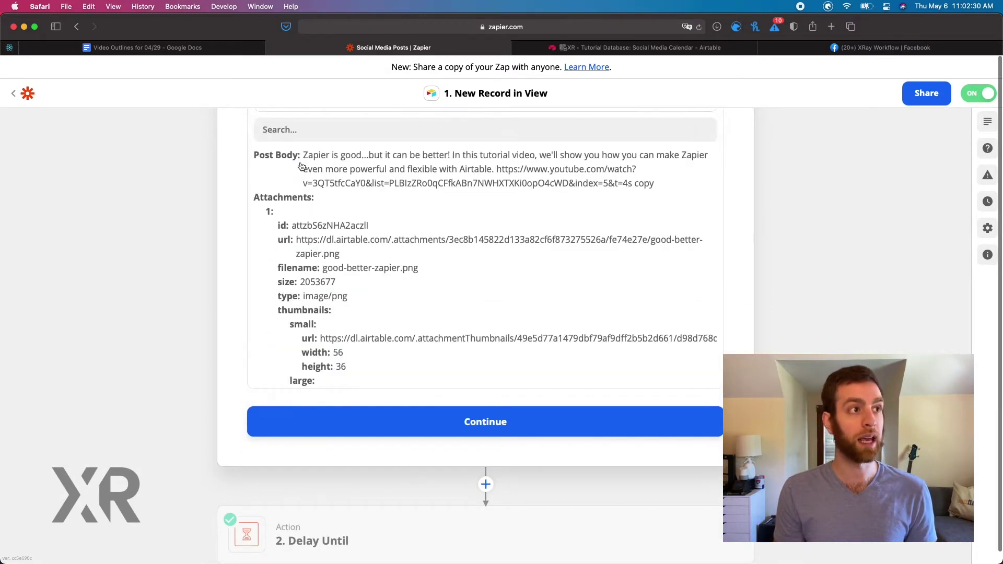
{"action": "scroll", "coordinate": [393, 235], "scroll_direction": "up", "scroll_amount": 2}
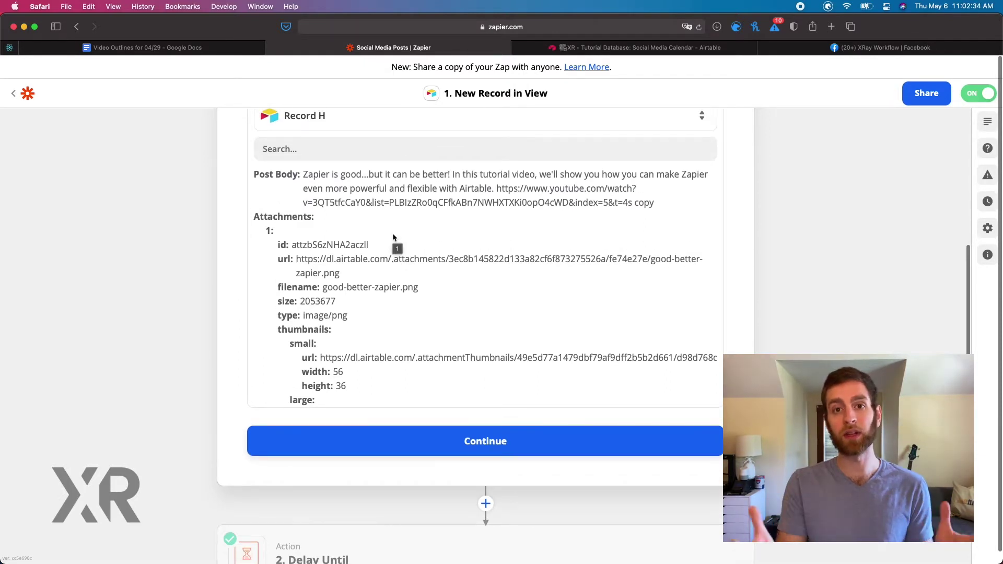
{"action": "left_click", "coordinate": [625, 49]}
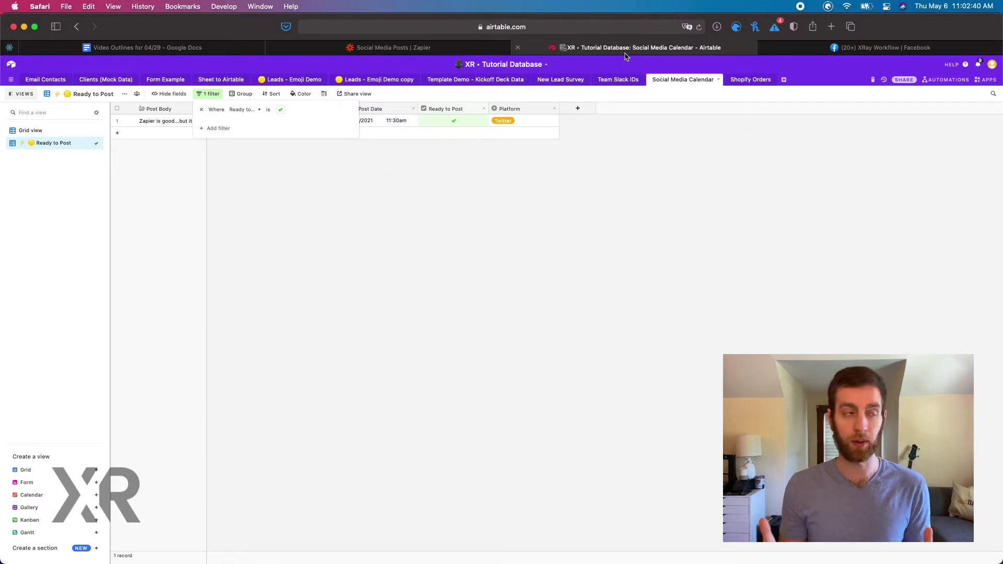
Close the filter popup and preview the record's good-better-zapier.png attachment, then go back to Zapier.
{"action": "left_click", "coordinate": [459, 151]}
{"action": "left_click", "coordinate": [224, 124]}
{"action": "left_click", "coordinate": [224, 124]}
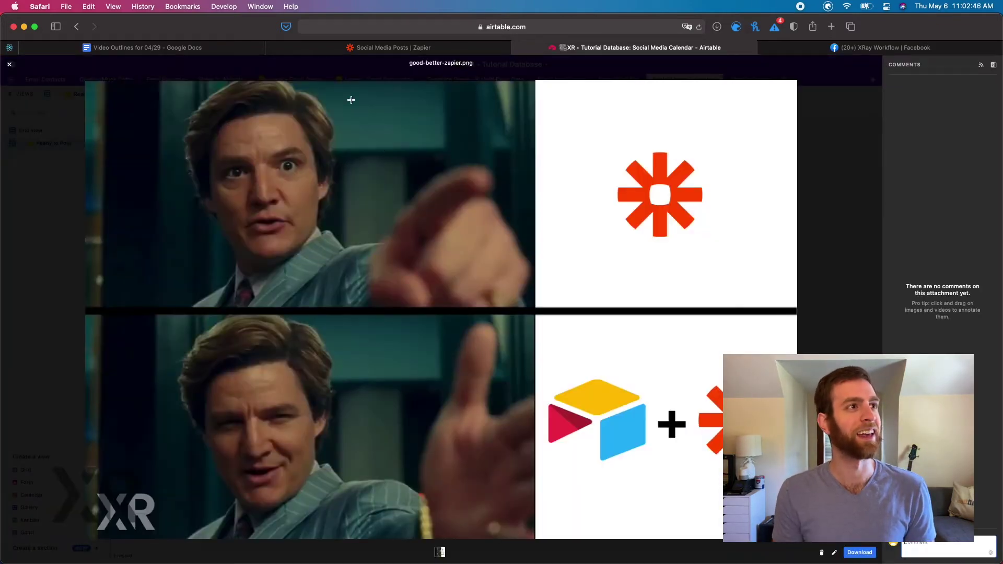
{"action": "key", "text": "ctrl+shift+Tab"}
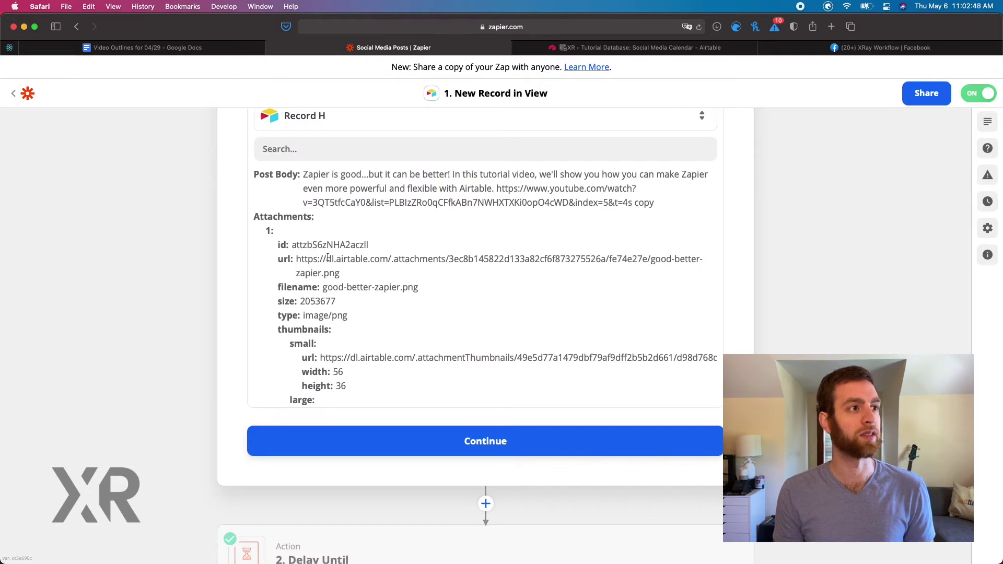
Review Record H's Post Body and other fields, then continue past the trigger step.
{"action": "triple_click", "coordinate": [339, 184]}
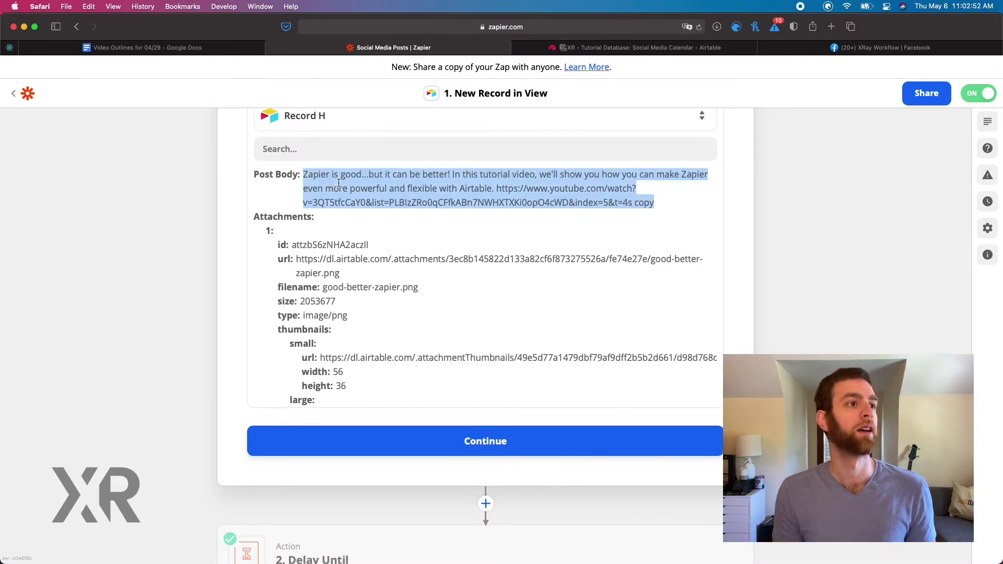
{"action": "scroll", "coordinate": [339, 184], "scroll_direction": "down", "scroll_amount": 10}
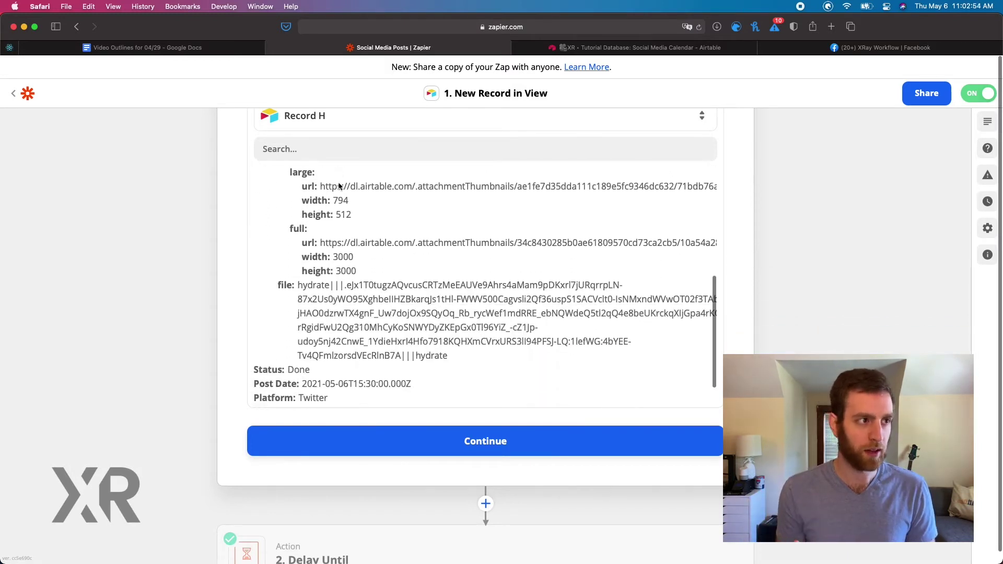
{"action": "scroll", "coordinate": [337, 189], "scroll_direction": "down", "scroll_amount": 5}
{"action": "left_click", "coordinate": [455, 345]}
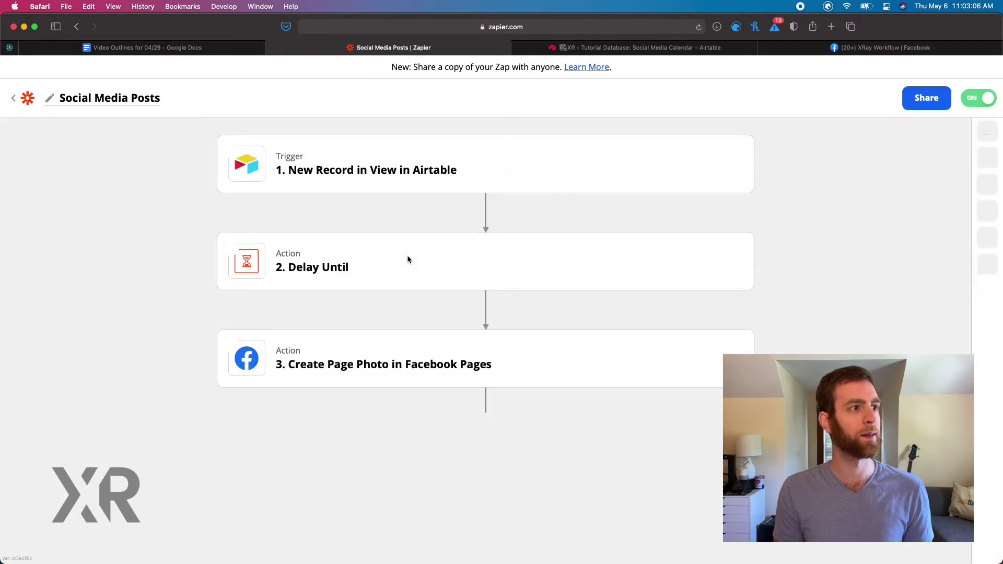
Expand the Delay Until step and review its date settings and record fields.
{"action": "left_click", "coordinate": [354, 285]}
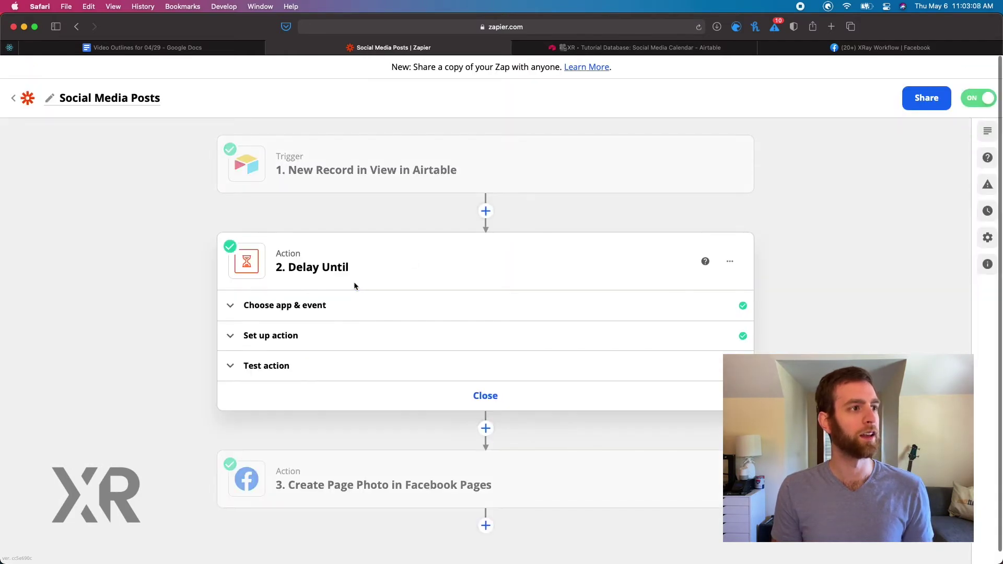
{"action": "left_click", "coordinate": [290, 338]}
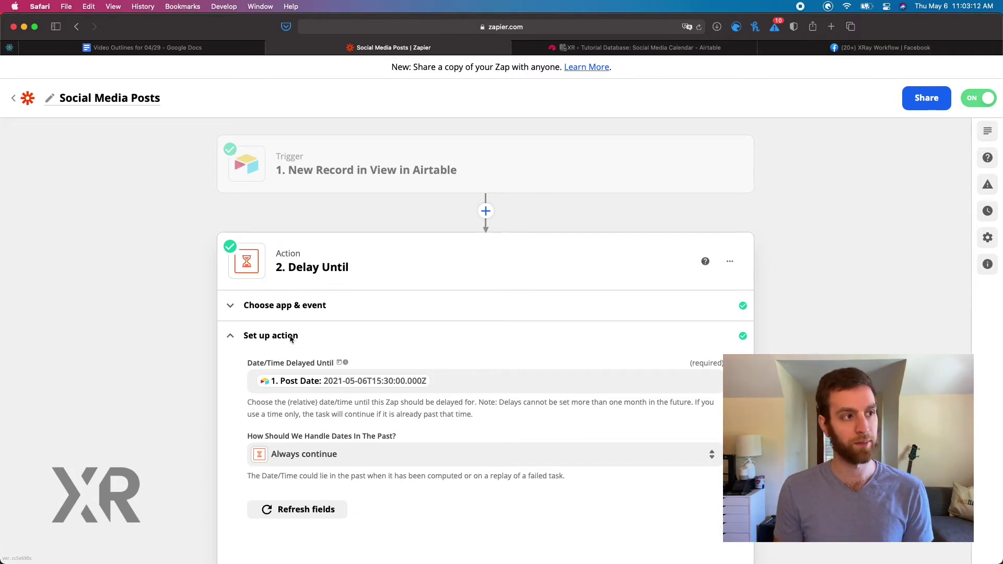
{"action": "scroll", "coordinate": [290, 338], "scroll_direction": "down", "scroll_amount": 2}
{"action": "left_click", "coordinate": [462, 339]}
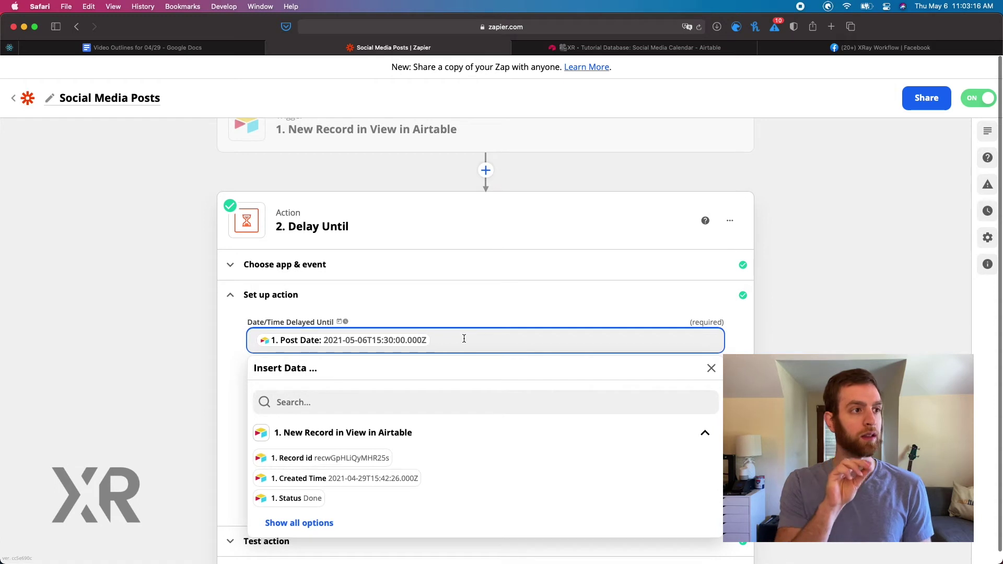
{"action": "scroll", "coordinate": [463, 338], "scroll_direction": "down", "scroll_amount": 1}
Keep Delay Until as the delay event and continue to its setup fields.
{"action": "left_click", "coordinate": [267, 232]}
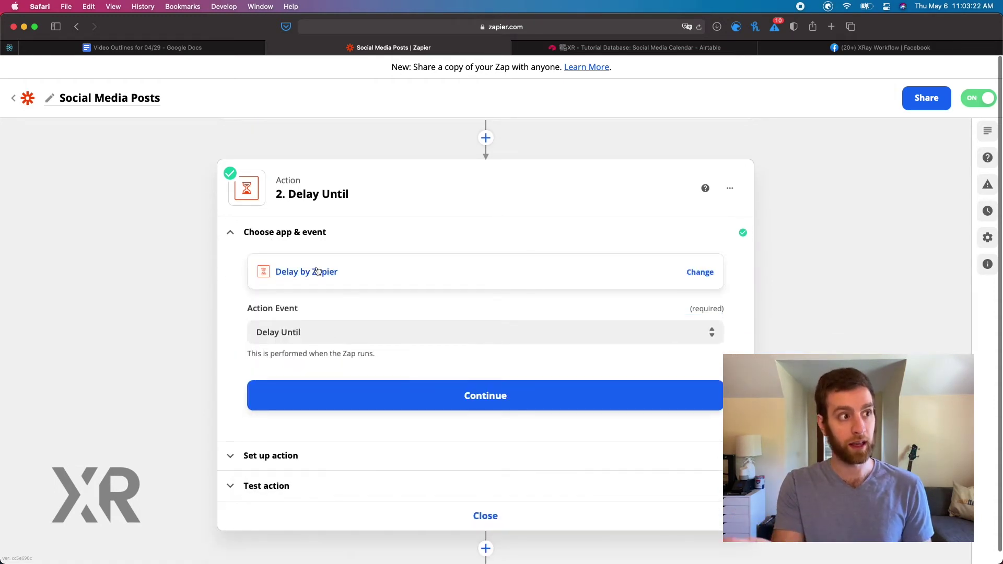
{"action": "left_click", "coordinate": [318, 329]}
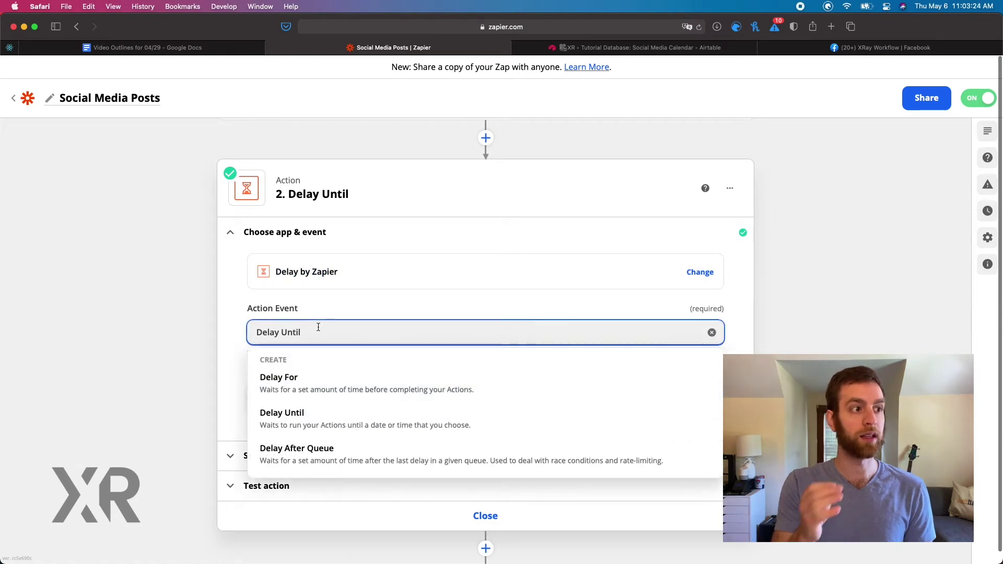
{"action": "left_click", "coordinate": [324, 414]}
{"action": "left_click", "coordinate": [319, 400]}
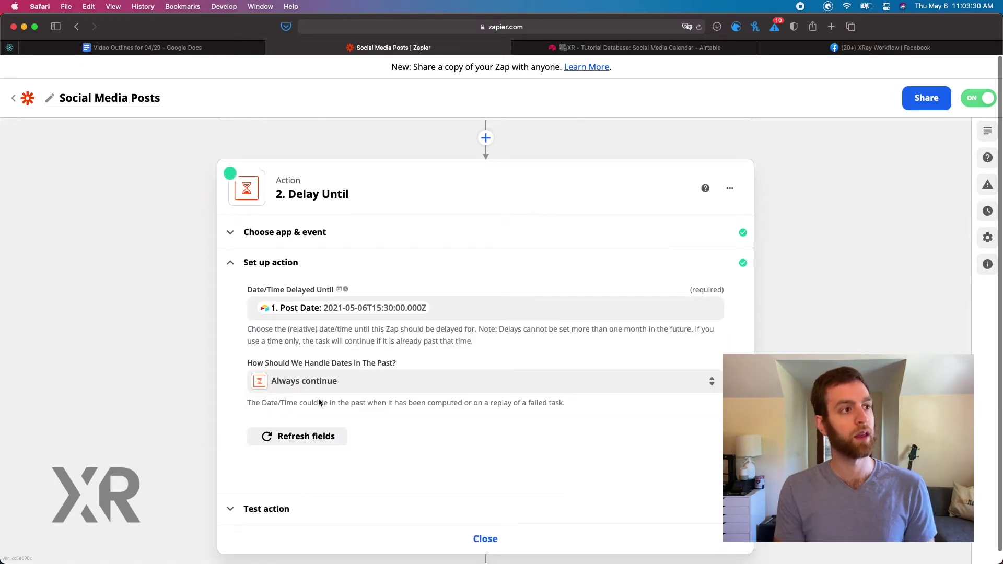
List all Airtable record fields to find Post Date 2021-05-06T15:30:00.000Z for the delay.
{"action": "left_click", "coordinate": [490, 309]}
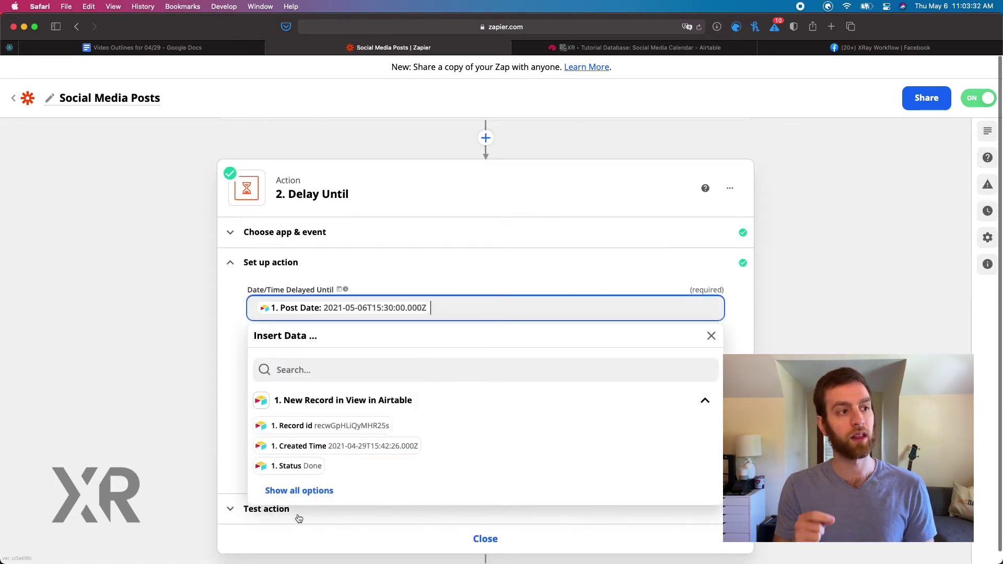
{"action": "left_click", "coordinate": [300, 487]}
{"action": "scroll", "coordinate": [303, 488], "scroll_direction": "down", "scroll_amount": 10}
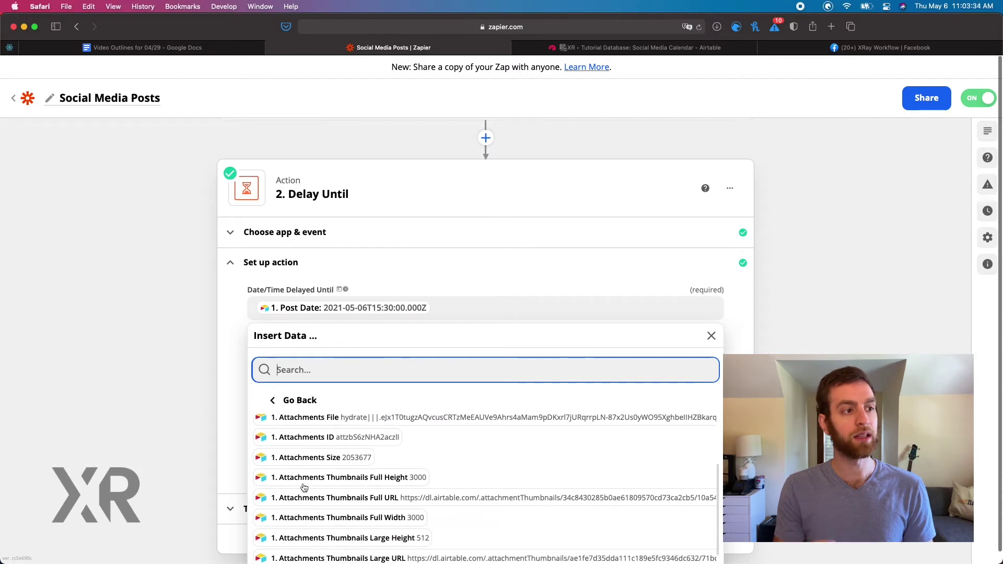
{"action": "scroll", "coordinate": [304, 487], "scroll_direction": "down", "scroll_amount": 4}
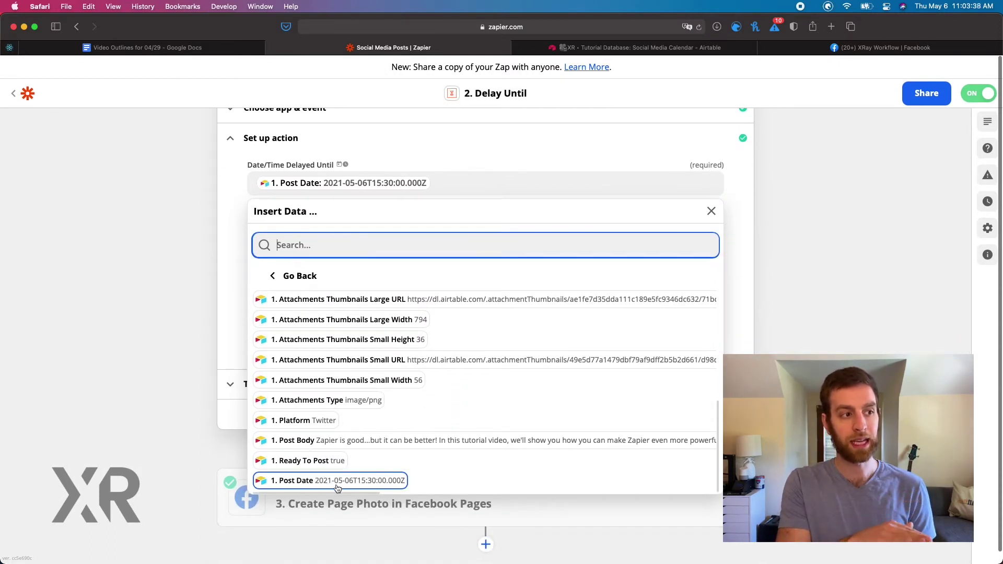
Close Airtable's image preview and check the record's Post Date of 5/6/2021 11:30am.
{"action": "left_click", "coordinate": [647, 50]}
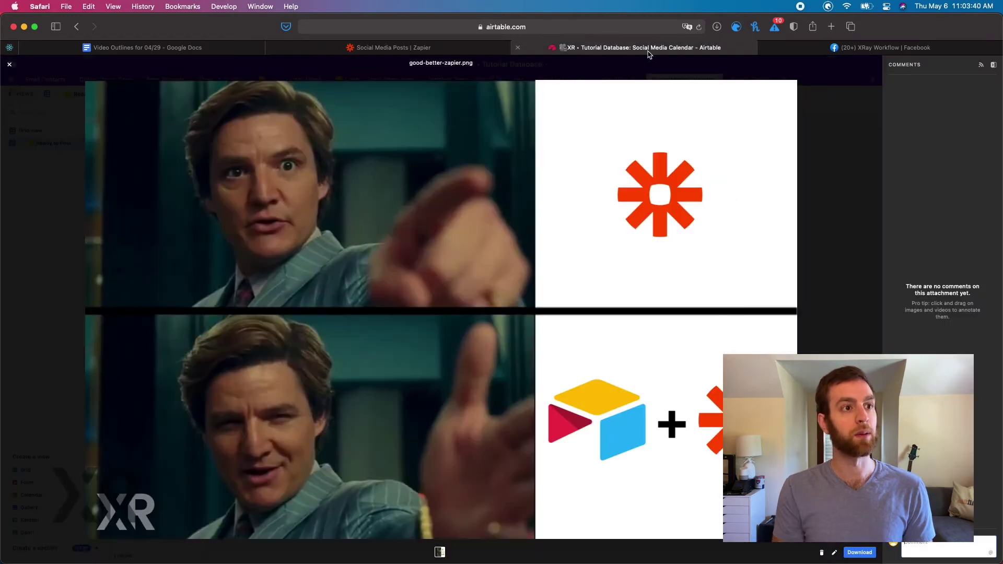
{"action": "left_click", "coordinate": [814, 91]}
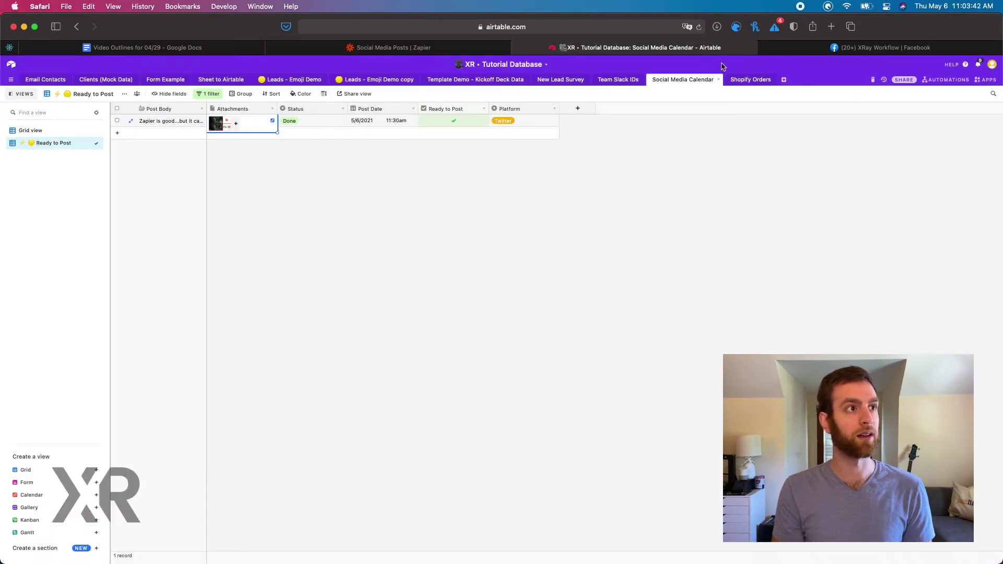
{"action": "left_click", "coordinate": [391, 123]}
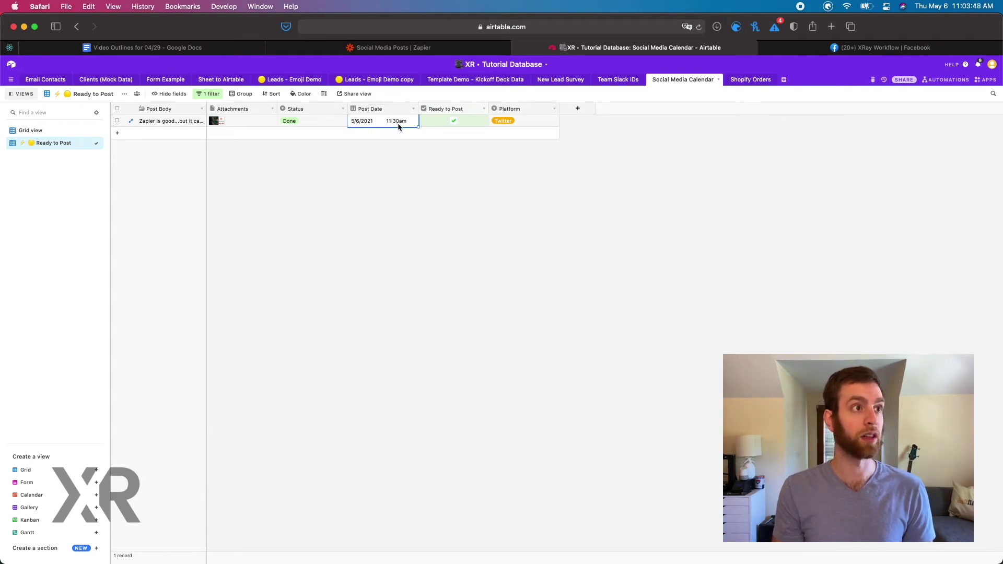
{"action": "left_click", "coordinate": [389, 47]}
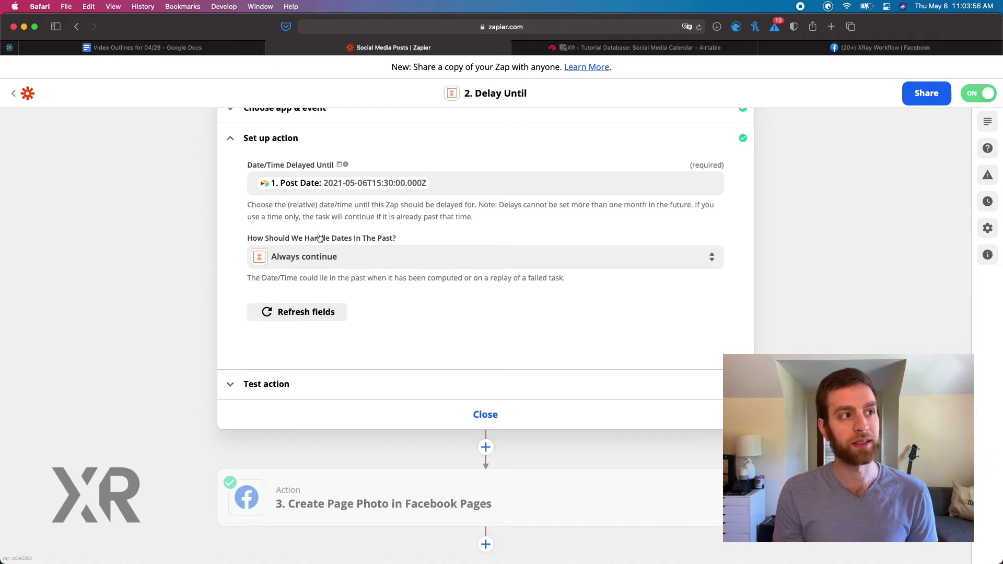
{"action": "left_click", "coordinate": [360, 265]}
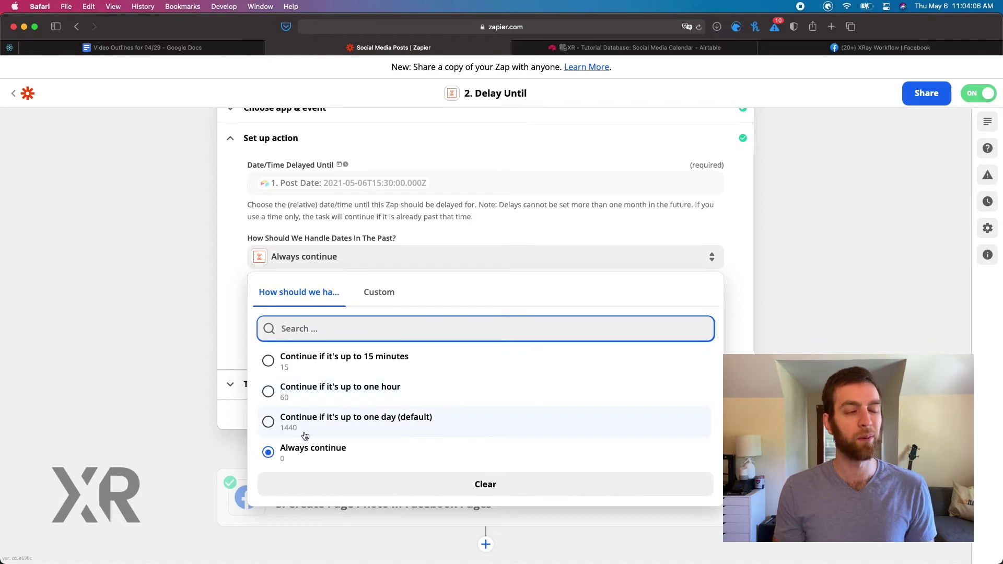
{"action": "left_click", "coordinate": [306, 450]}
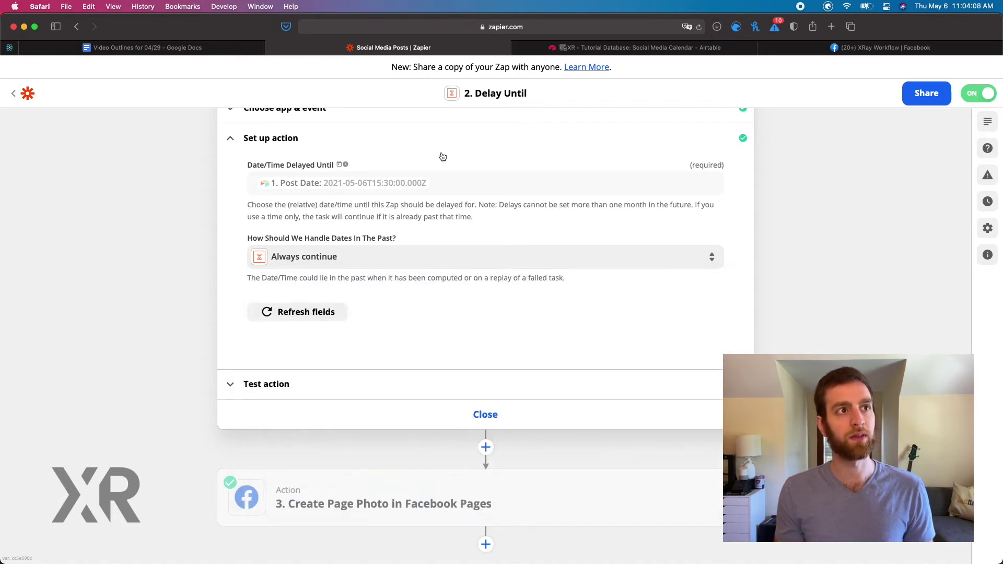
{"action": "left_click", "coordinate": [599, 48]}
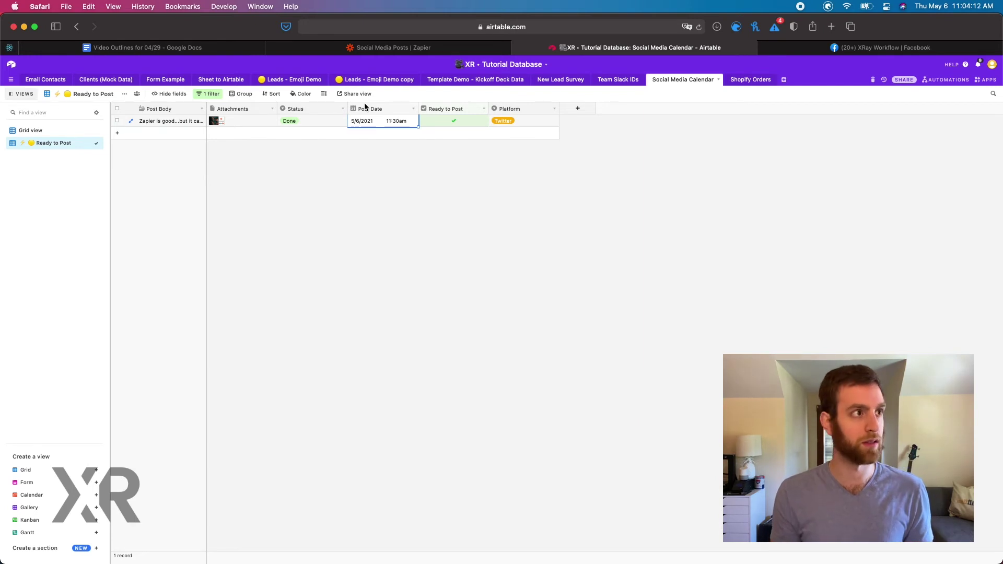
{"action": "left_click", "coordinate": [293, 149]}
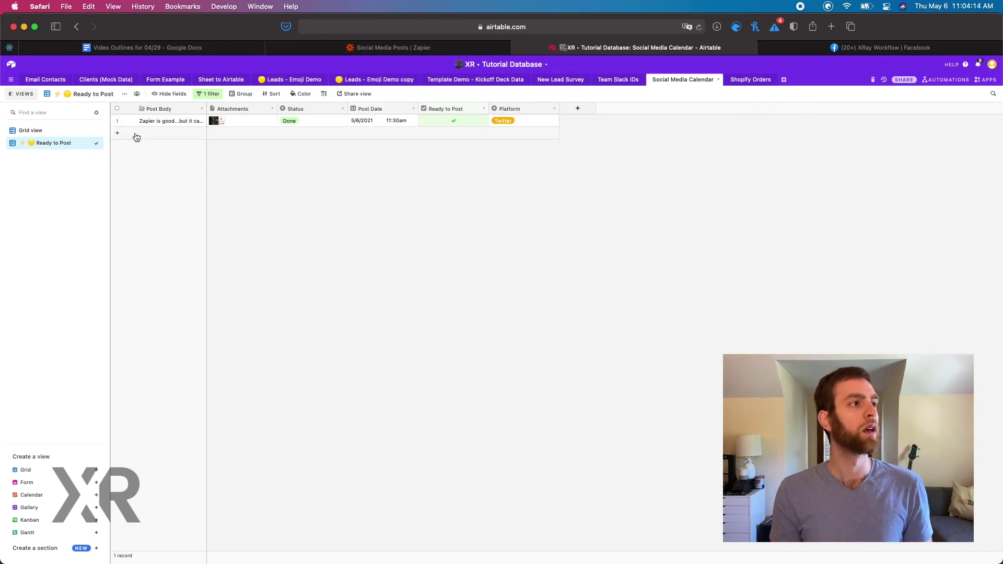
{"action": "left_click", "coordinate": [441, 54]}
Retest the Delay Until step so it returns 2021-05-06T11:30:00-04:00.
{"action": "left_click", "coordinate": [395, 389]}
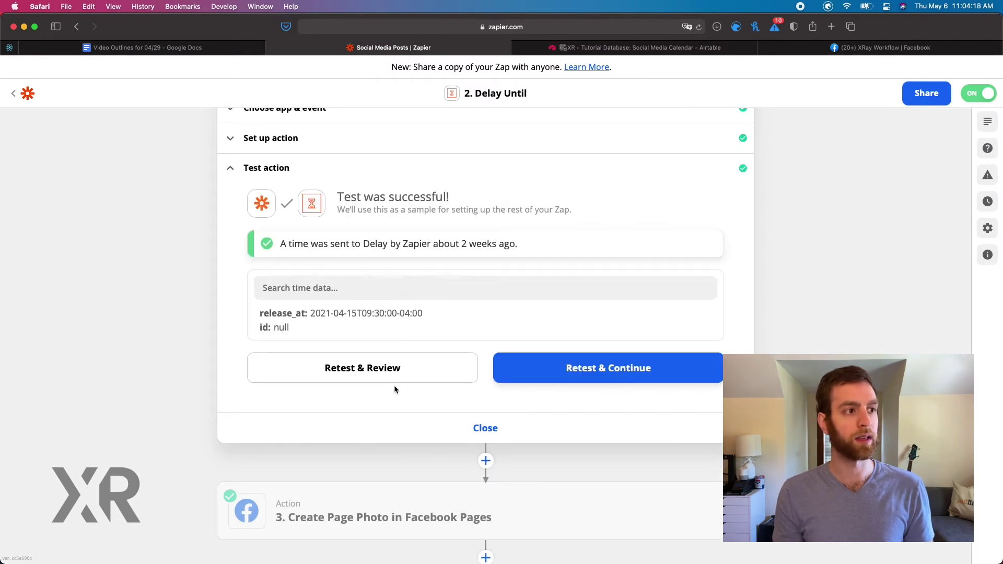
{"action": "left_click", "coordinate": [389, 375]}
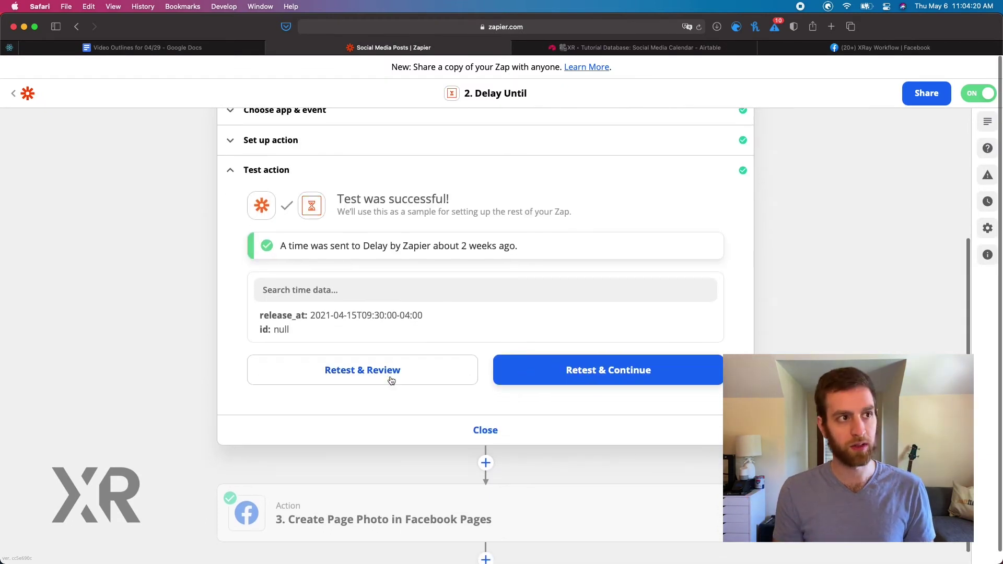
{"action": "scroll", "coordinate": [391, 379], "scroll_direction": "down", "scroll_amount": 1}
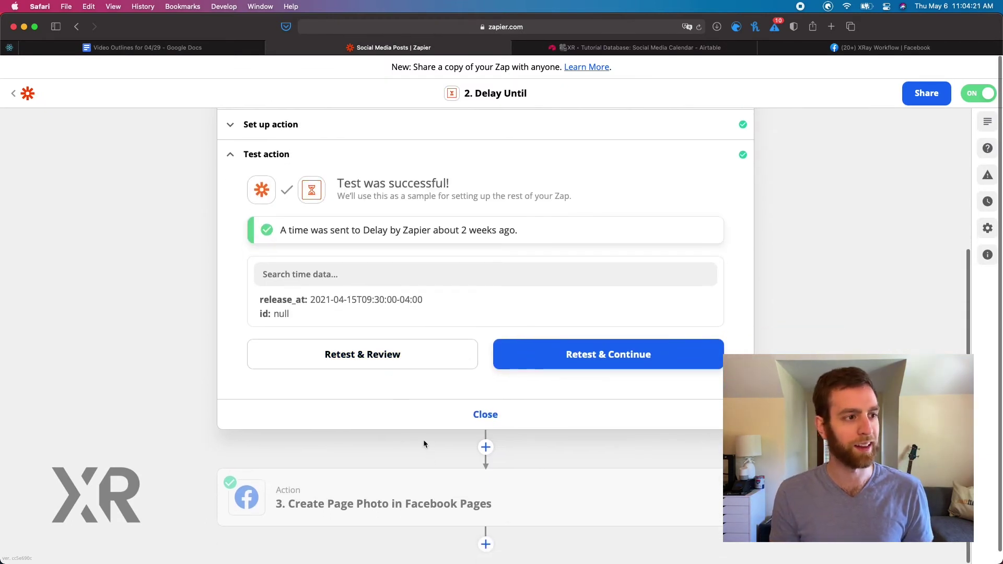
{"action": "left_click", "coordinate": [365, 365]}
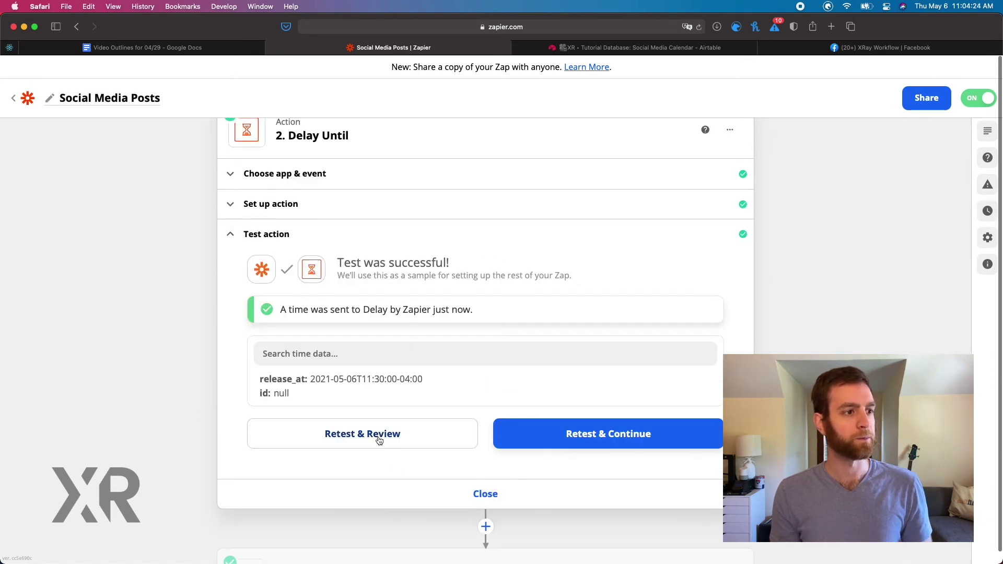
{"action": "scroll", "coordinate": [416, 510], "scroll_direction": "down", "scroll_amount": 3}
Review Create Page Photo: page XRay Workflow, photo from Attachments File, description from Post Body.
{"action": "left_click", "coordinate": [416, 509]}
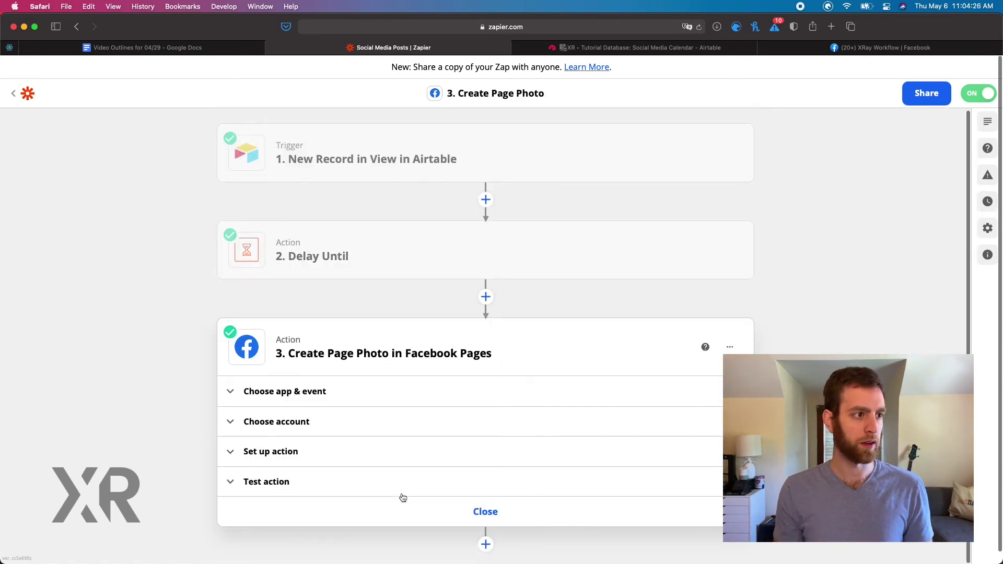
{"action": "left_click", "coordinate": [278, 424]}
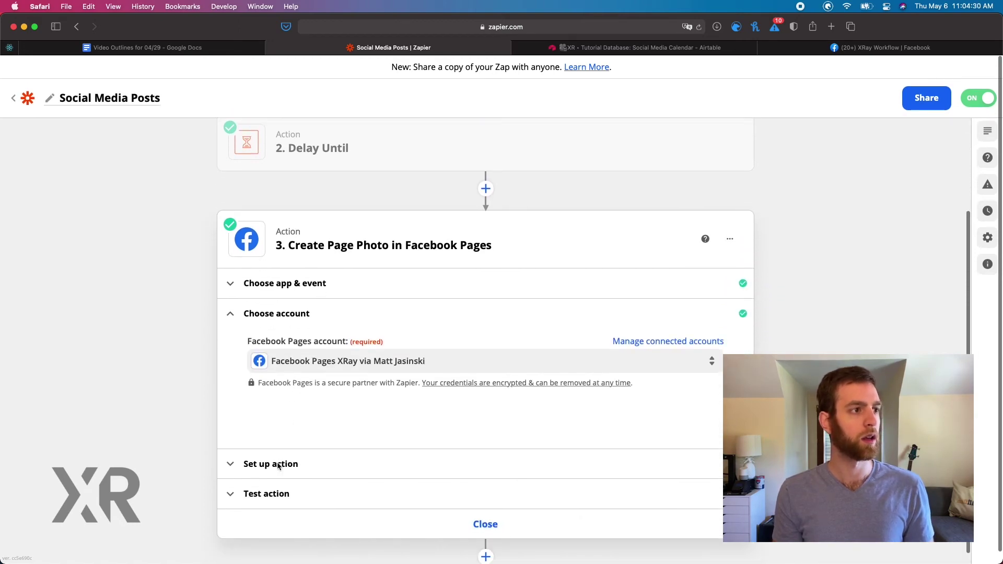
{"action": "left_click", "coordinate": [278, 464]}
{"action": "scroll", "coordinate": [281, 413], "scroll_direction": "down", "scroll_amount": 3}
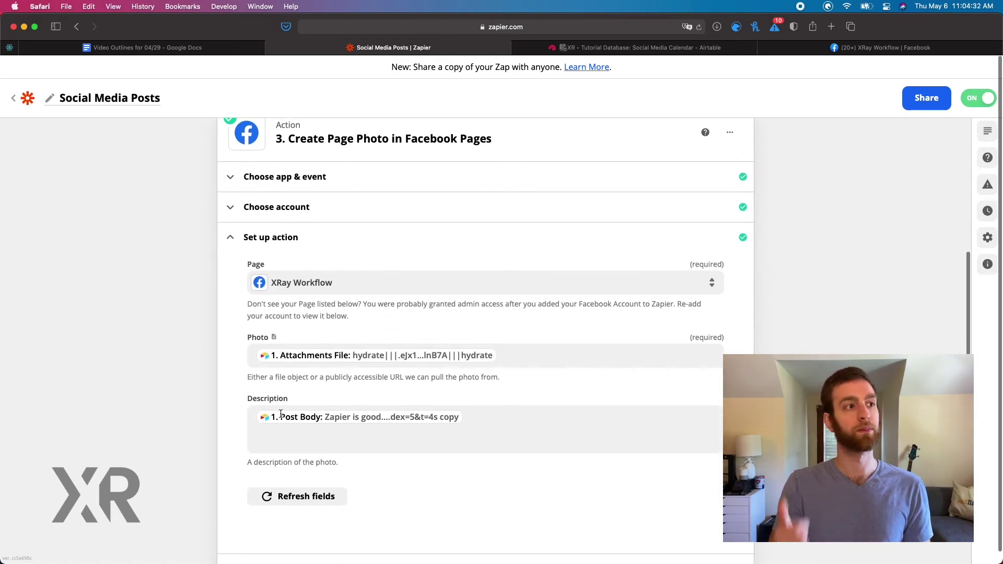
{"action": "scroll", "coordinate": [280, 414], "scroll_direction": "down", "scroll_amount": 2}
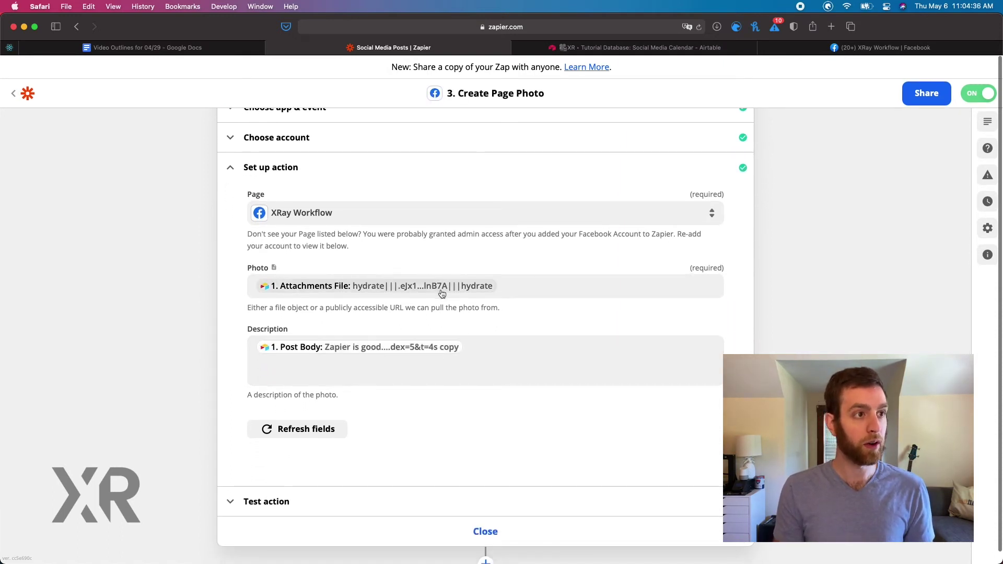
{"action": "left_click", "coordinate": [529, 284]}
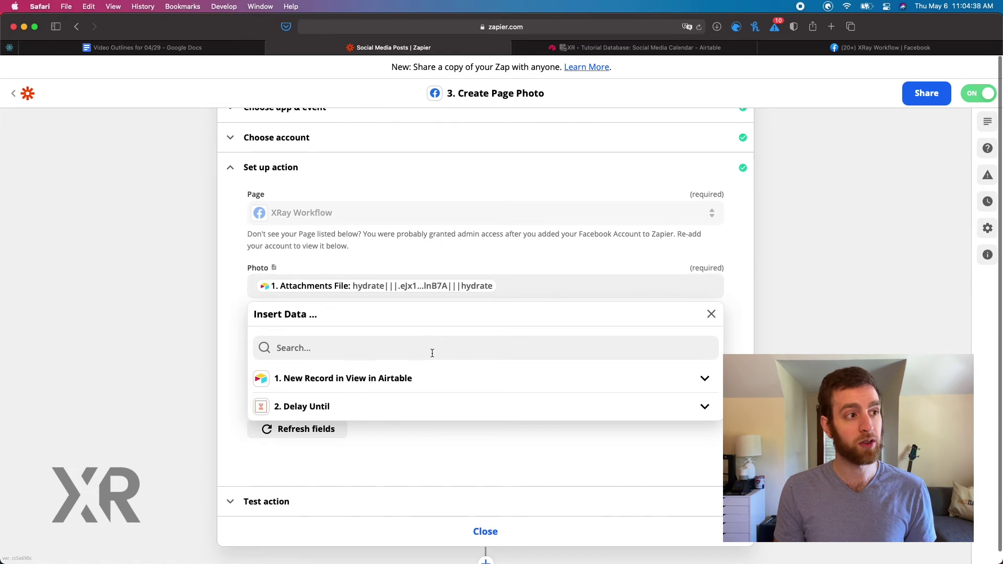
{"action": "left_click", "coordinate": [365, 380]}
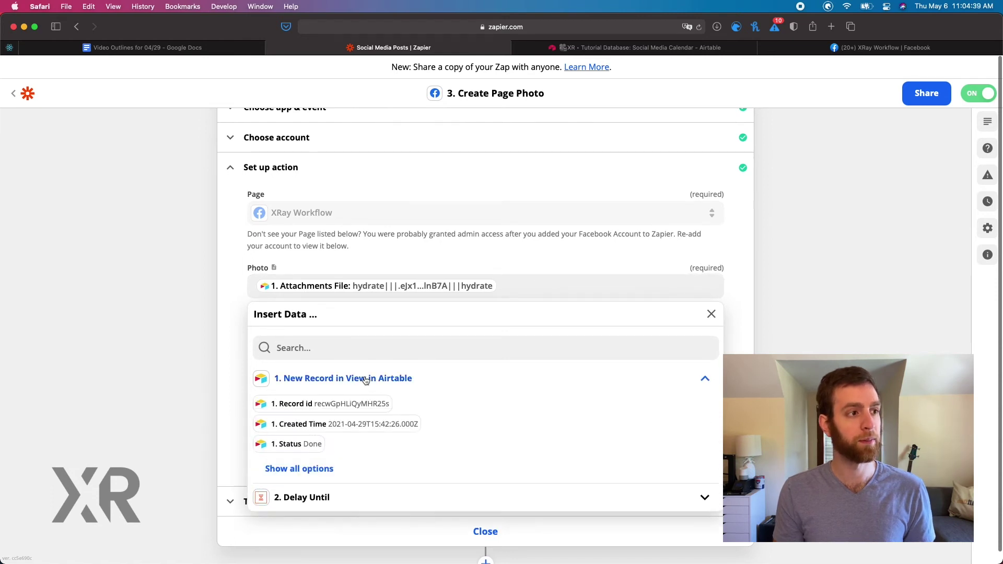
{"action": "left_click", "coordinate": [303, 469]}
{"action": "scroll", "coordinate": [366, 434], "scroll_direction": "down", "scroll_amount": 2}
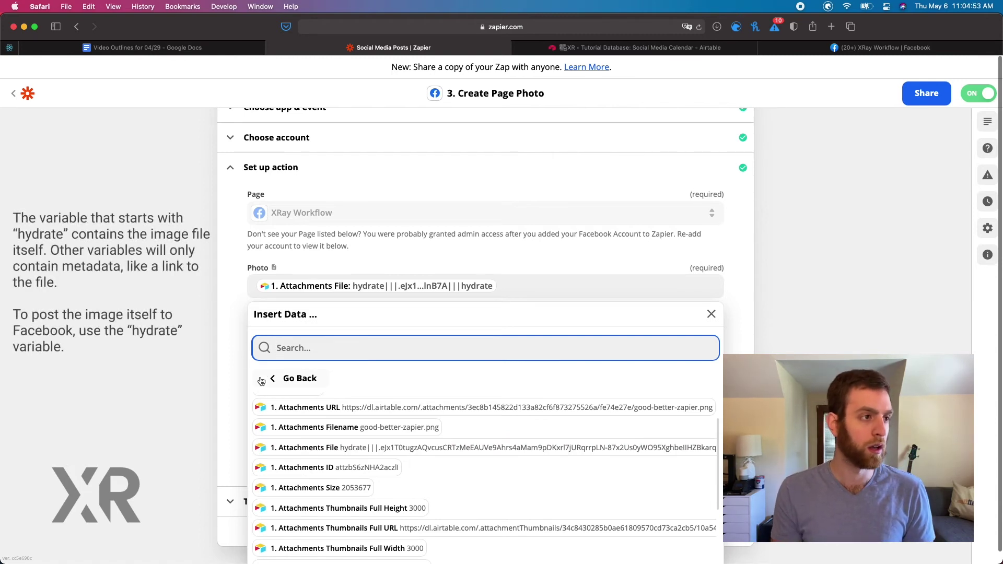
{"action": "left_click", "coordinate": [229, 328]}
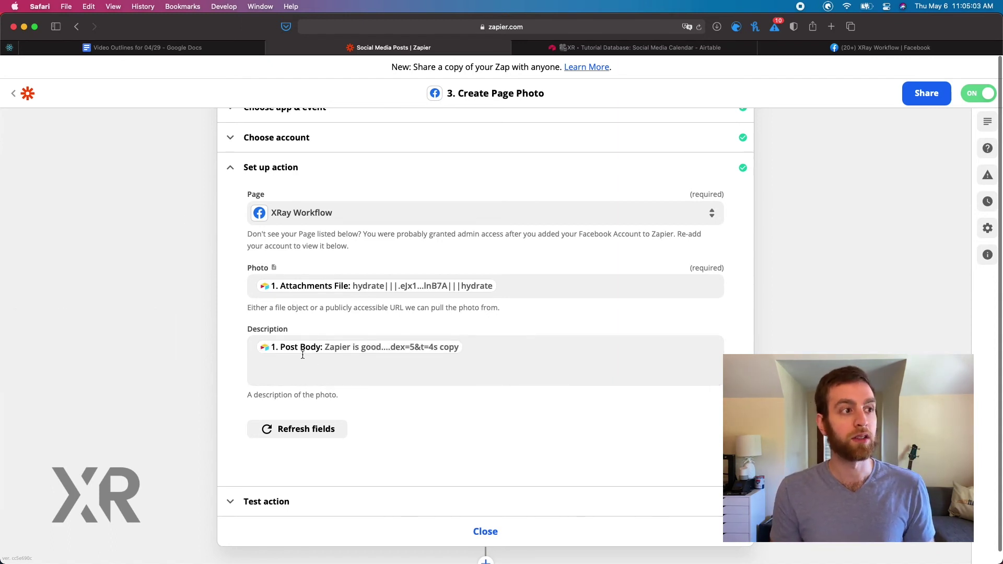
{"action": "left_click", "coordinate": [327, 365]}
{"action": "scroll", "coordinate": [327, 366], "scroll_direction": "down", "scroll_amount": 1}
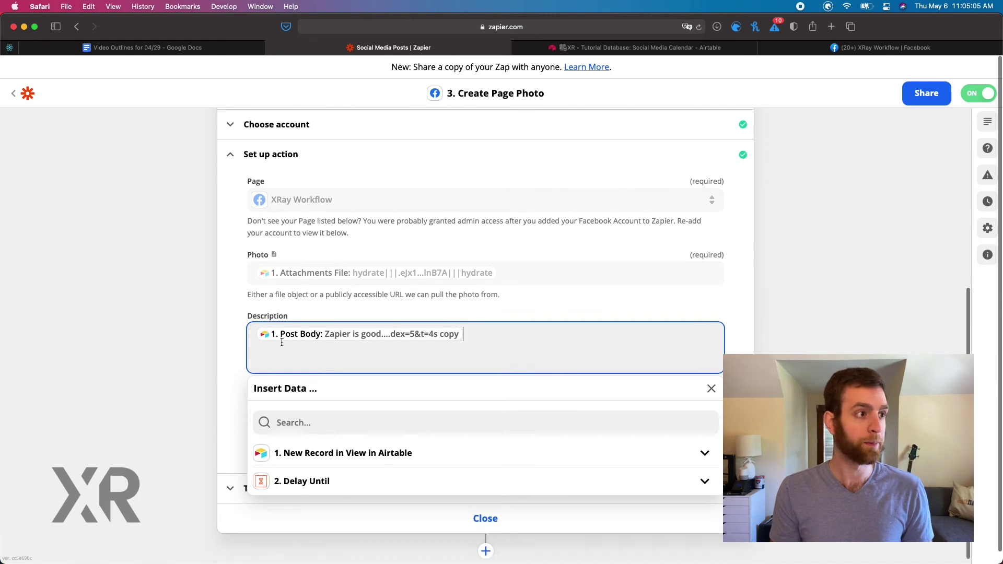
{"action": "left_click", "coordinate": [239, 331]}
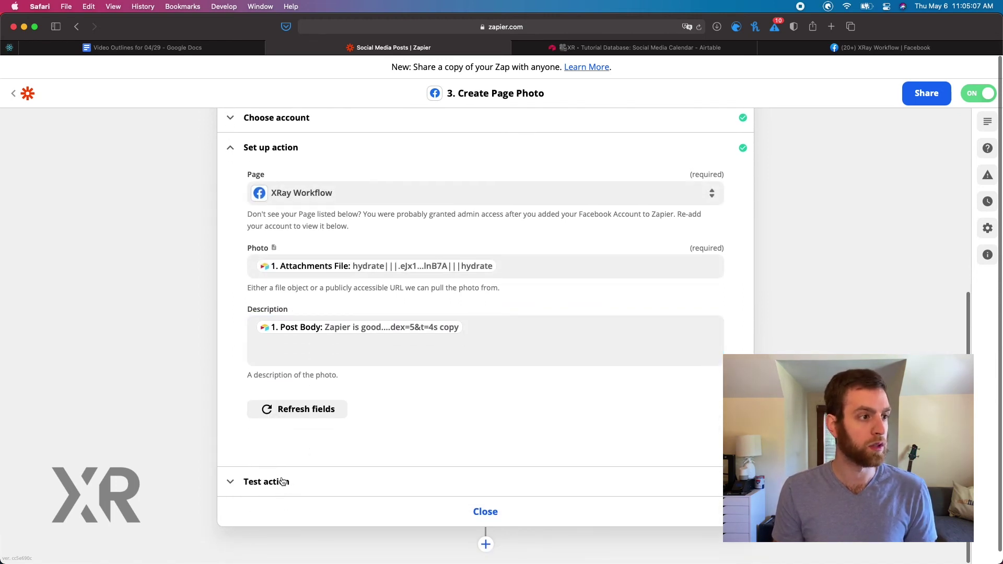
{"action": "left_click", "coordinate": [282, 481]}
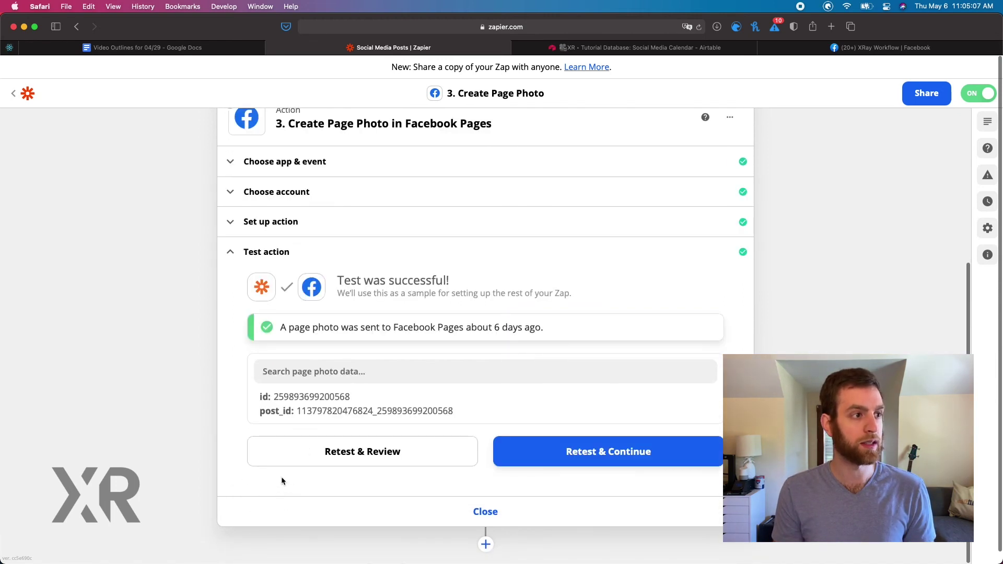
Rerun the Create Page Photo test so Facebook Pages returns a fresh id and post_id.
{"action": "left_click", "coordinate": [314, 457]}
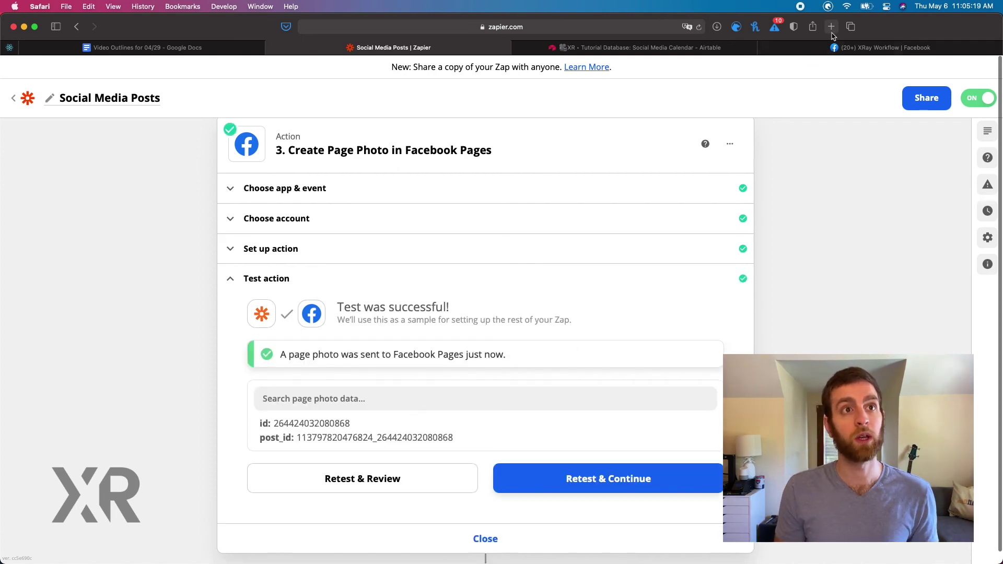
Reload the XRay Workflow Facebook page and select the Post Body text of the new Zapier post.
{"action": "left_click", "coordinate": [883, 48]}
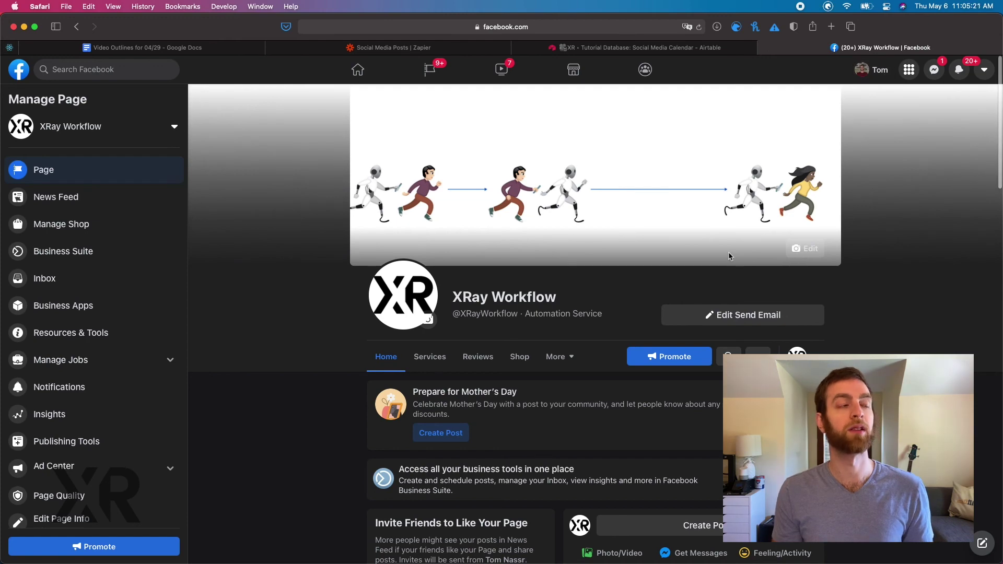
{"action": "scroll", "coordinate": [728, 252], "scroll_direction": "down", "scroll_amount": 10}
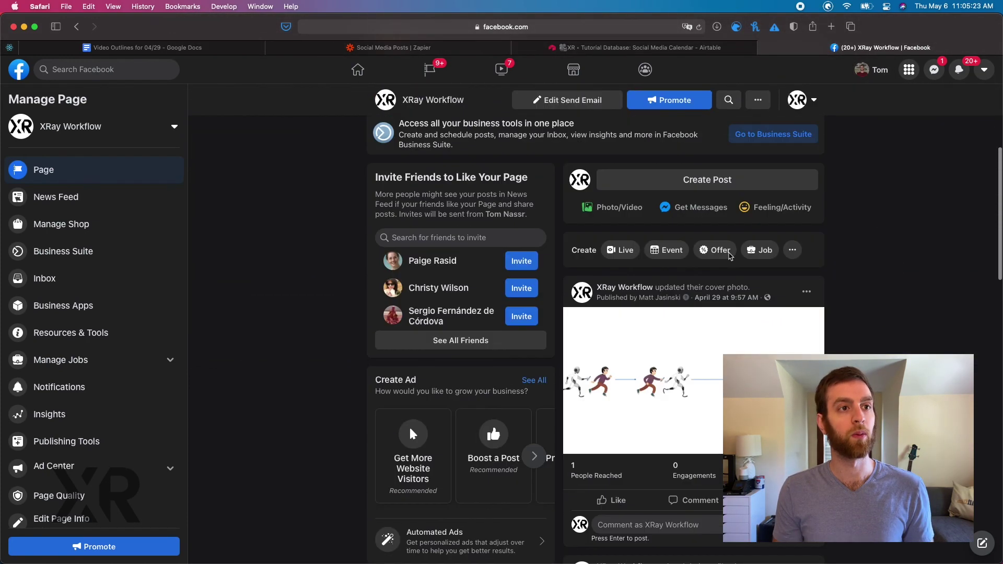
{"action": "scroll", "coordinate": [730, 256], "scroll_direction": "up", "scroll_amount": 10}
{"action": "scroll", "coordinate": [729, 255], "scroll_direction": "down", "scroll_amount": 10}
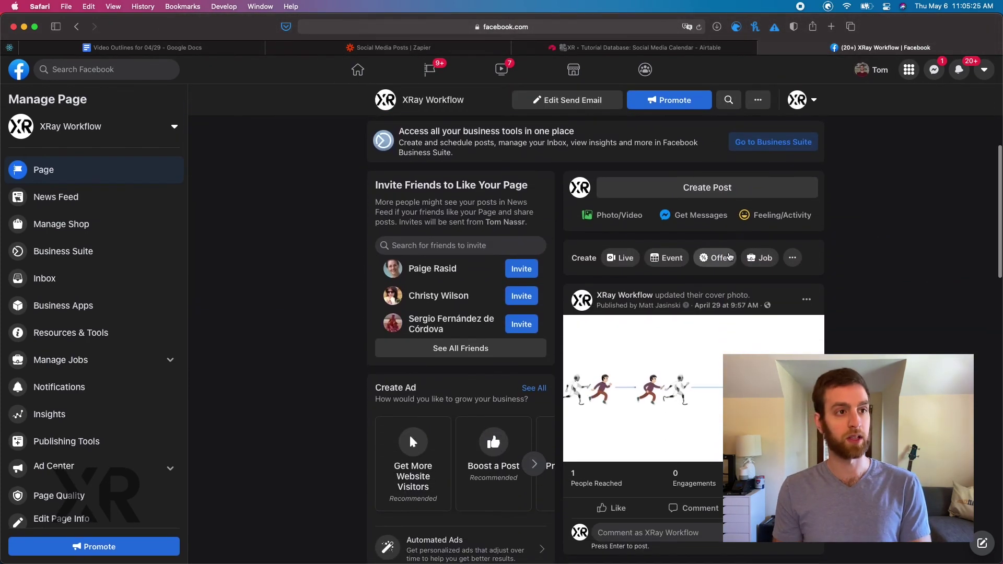
{"action": "left_click", "coordinate": [729, 256]}
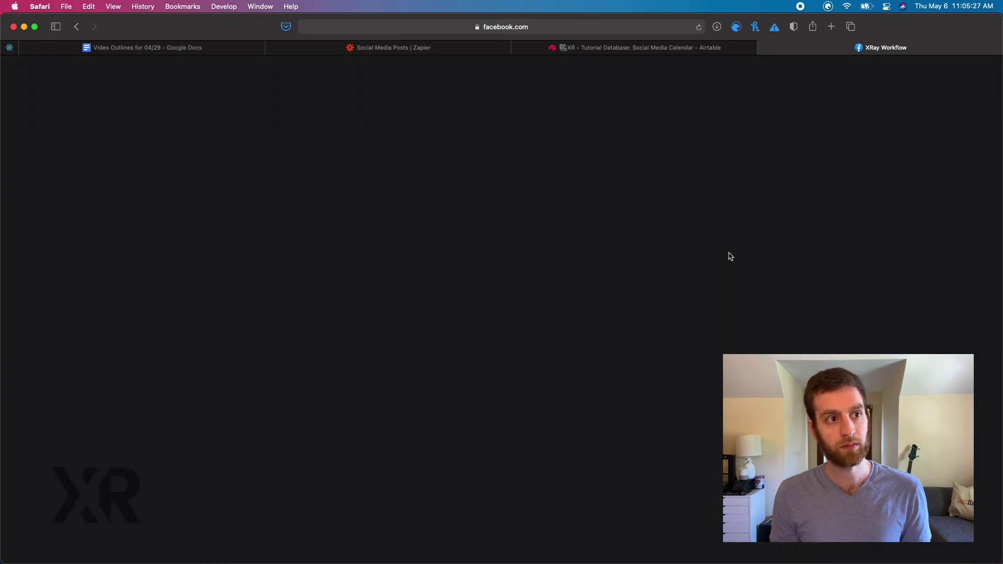
{"action": "scroll", "coordinate": [727, 253], "scroll_direction": "down", "scroll_amount": 7}
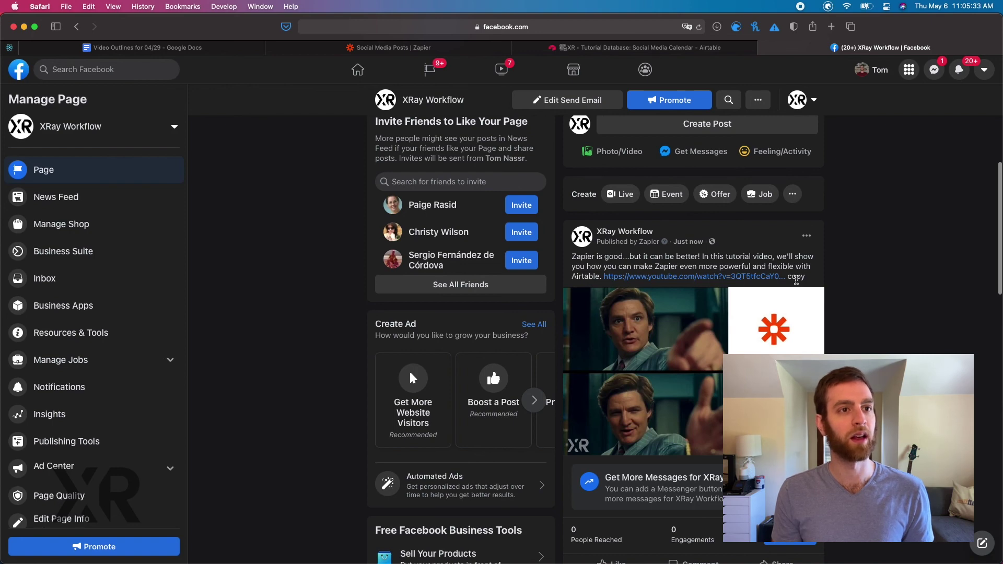
{"action": "triple_click", "coordinate": [665, 256]}
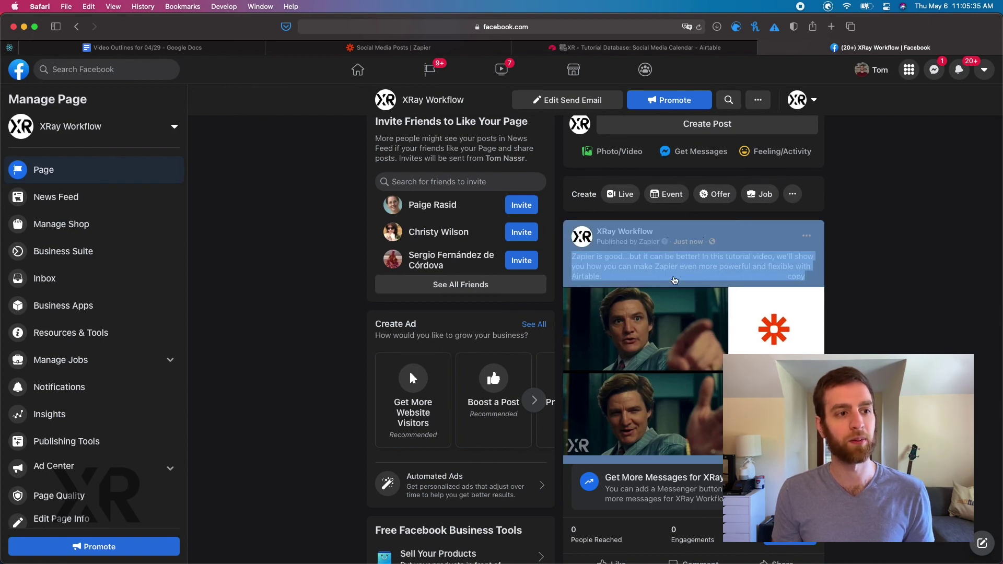